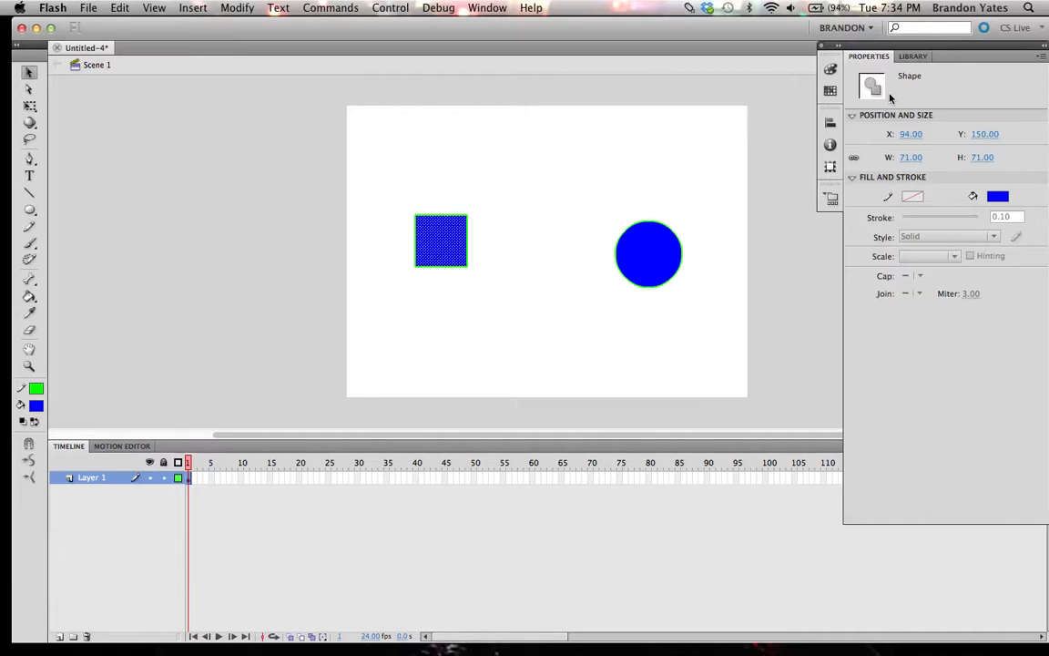
Move the square's blue fill up and away from its green outline, and undo the move
click(661, 241)
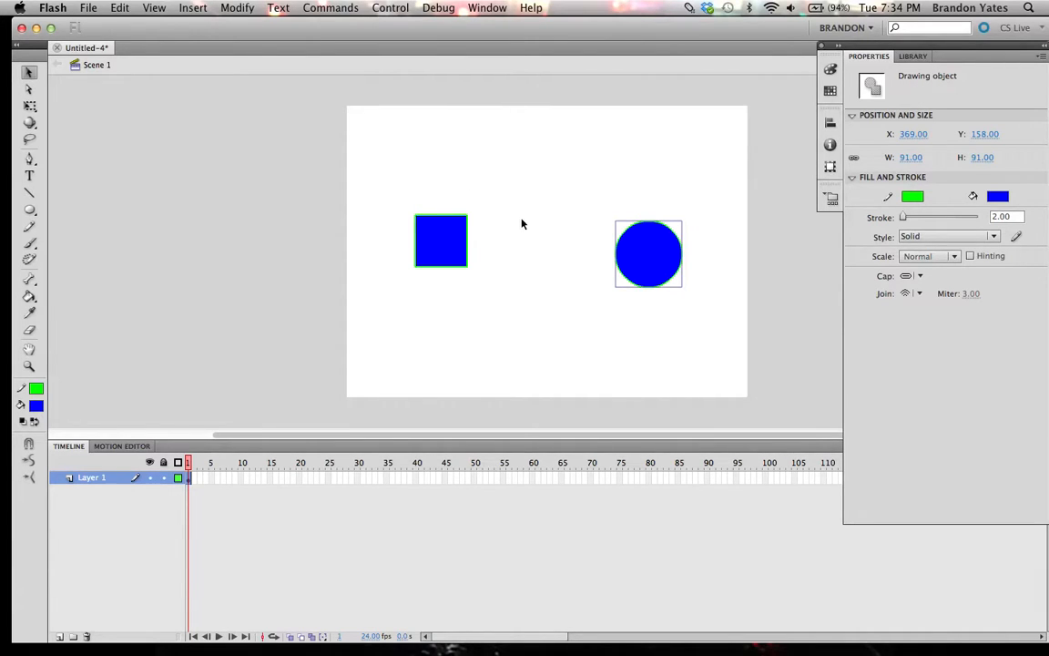
click(496, 201)
click(444, 241)
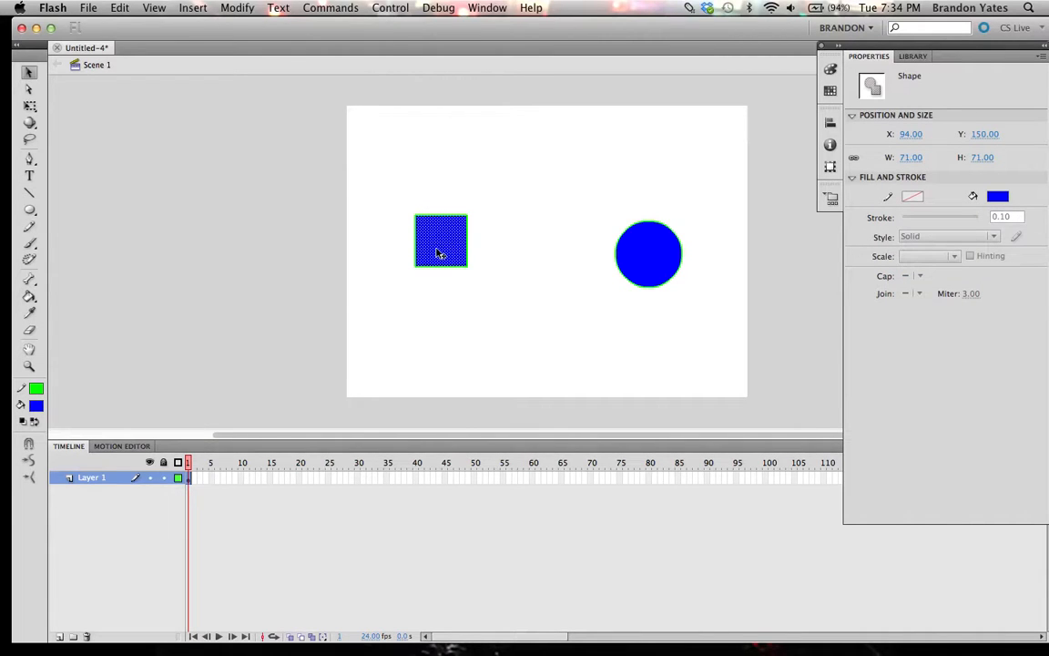
drag(436, 251, 480, 184)
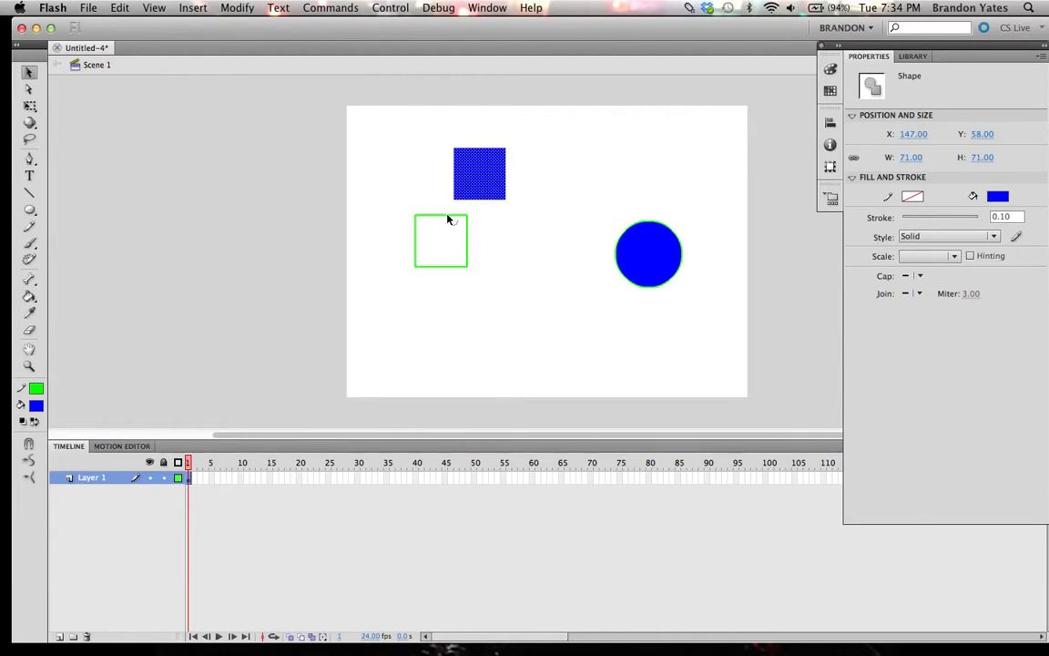
key(super+z)
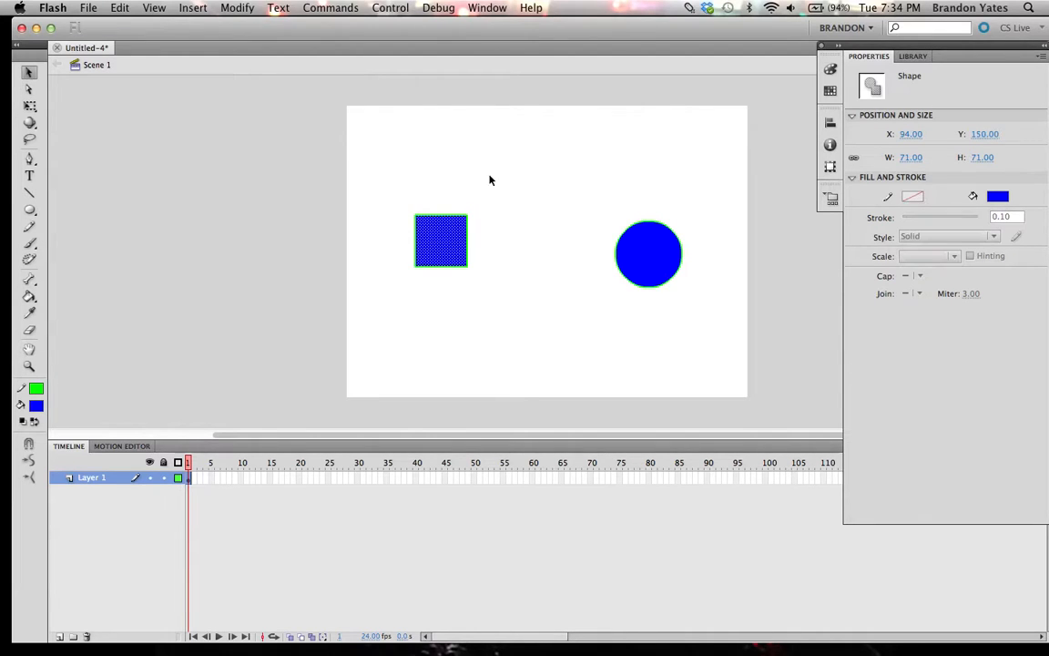
Move the square's green outline away from its blue fill, and undo the move
click(440, 206)
click(445, 218)
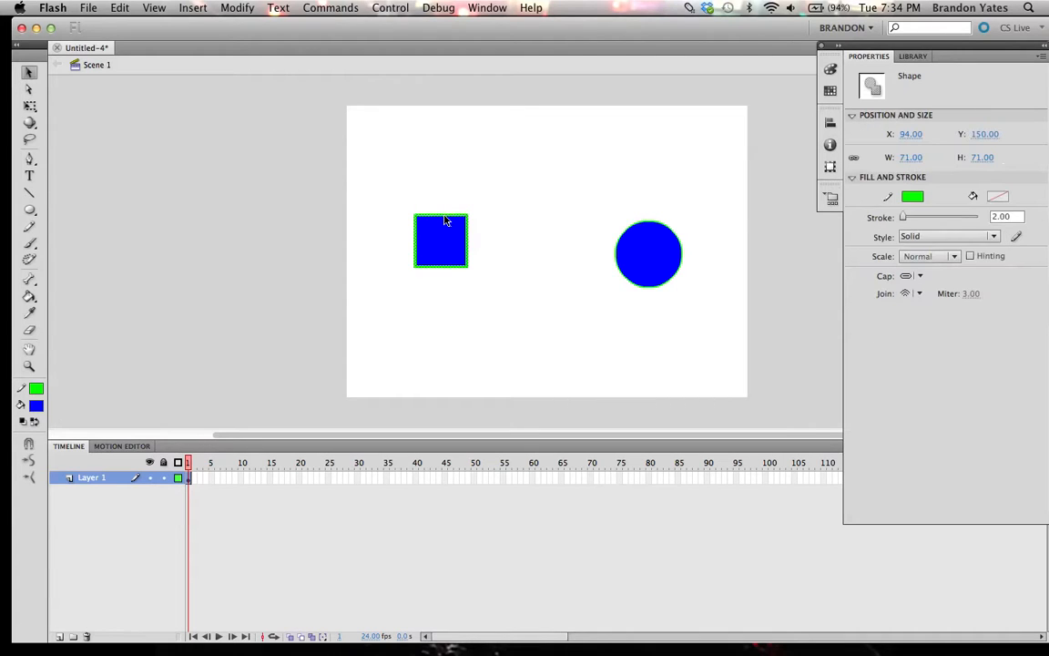
drag(446, 220, 520, 133)
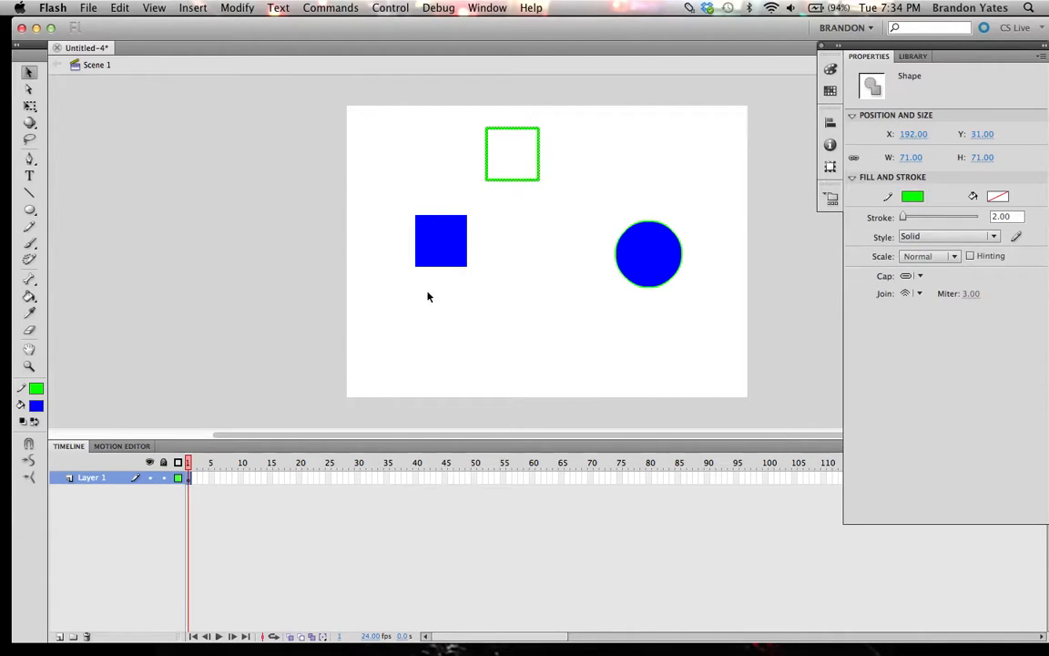
key(super+z)
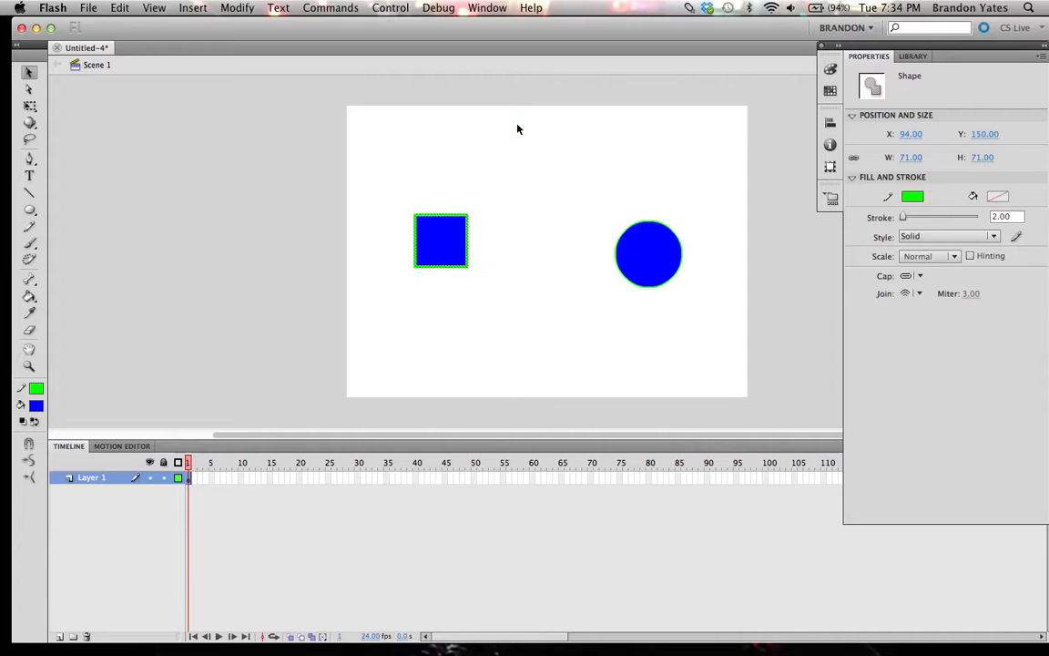
click(484, 212)
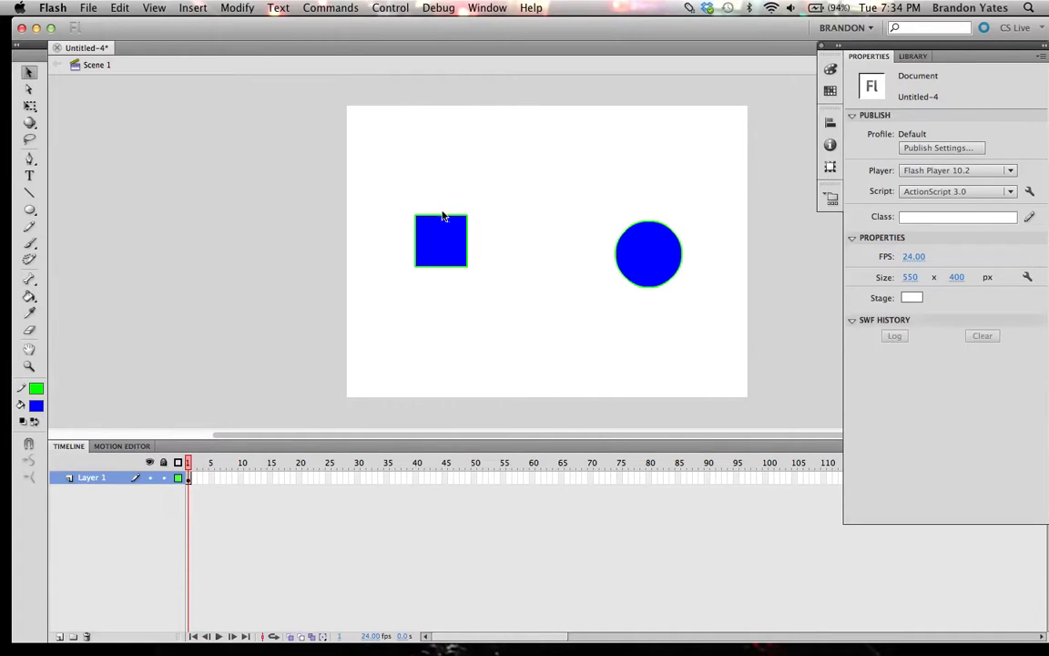
Try reshaping the square by pulling its top edge inward, and undo the change
drag(444, 216, 431, 241)
key(super+z)
key(super+z)
key(super+z)
Select the square's fill and outline together and move both to about X 108, Y 158
click(446, 237)
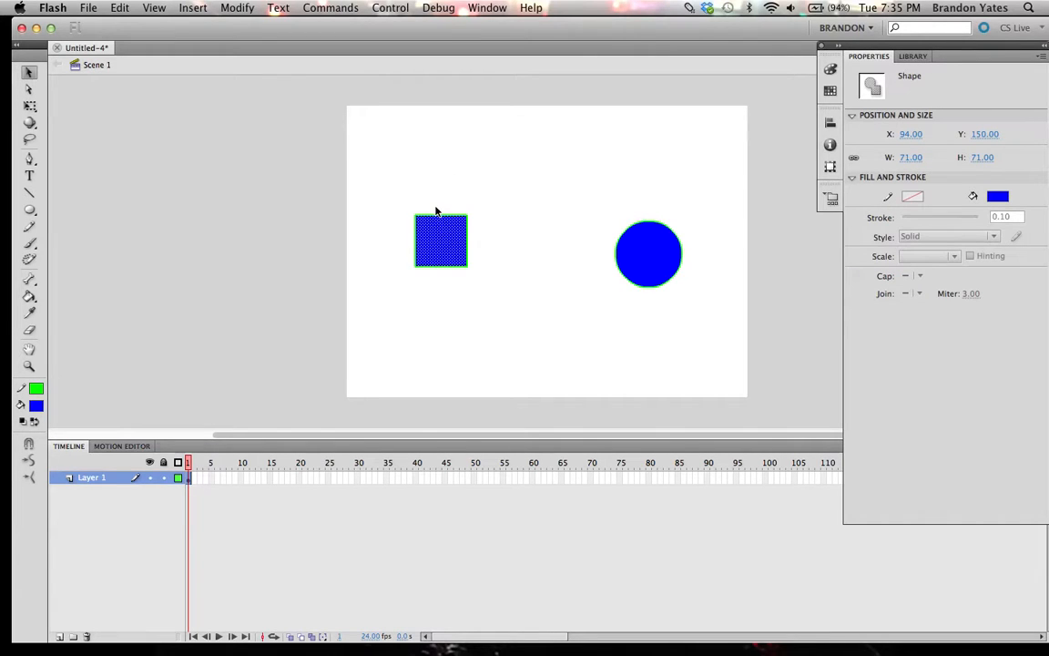
click(437, 211)
click(438, 217)
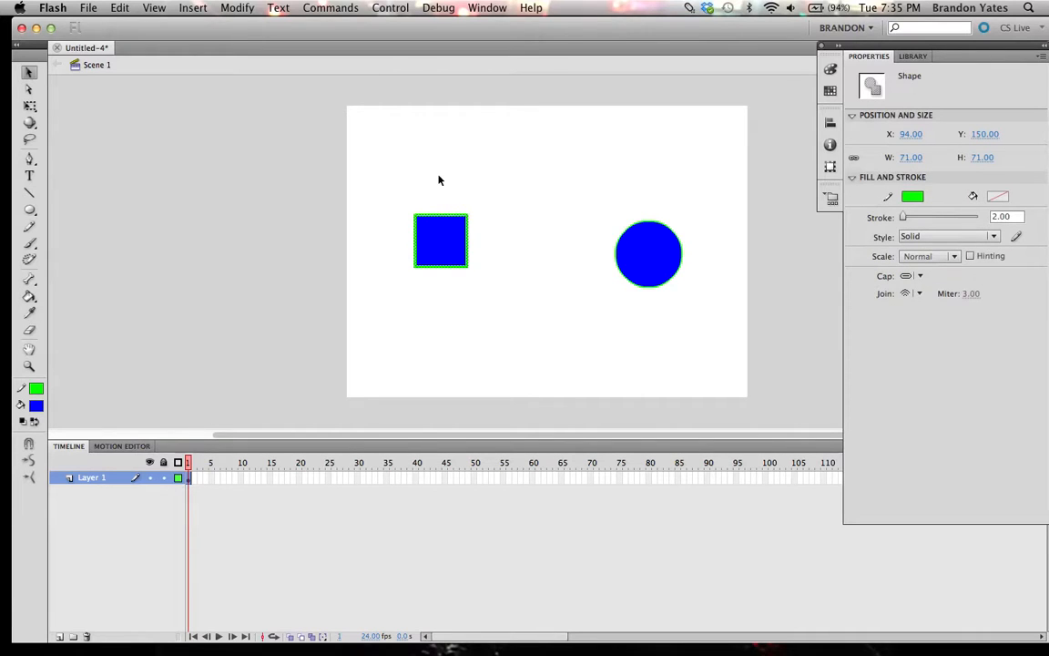
click(438, 179)
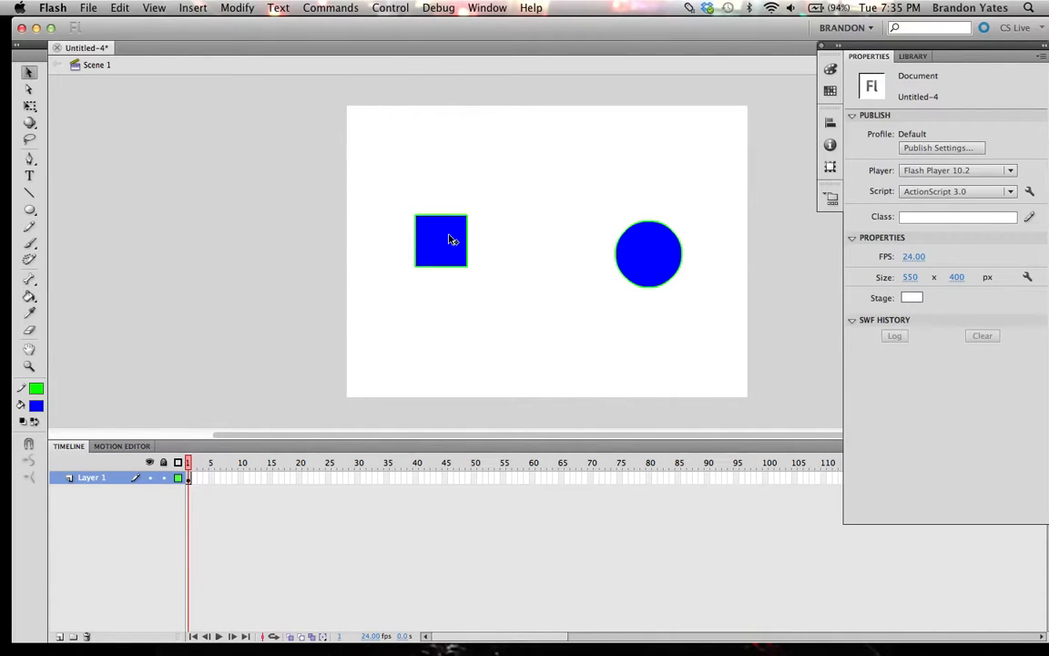
double_click(450, 238)
mouse_move(450, 239)
mouse_down()
mouse_move(562, 159)
mouse_move(439, 168)
mouse_move(391, 288)
mouse_move(413, 261)
mouse_move(449, 247)
mouse_up()
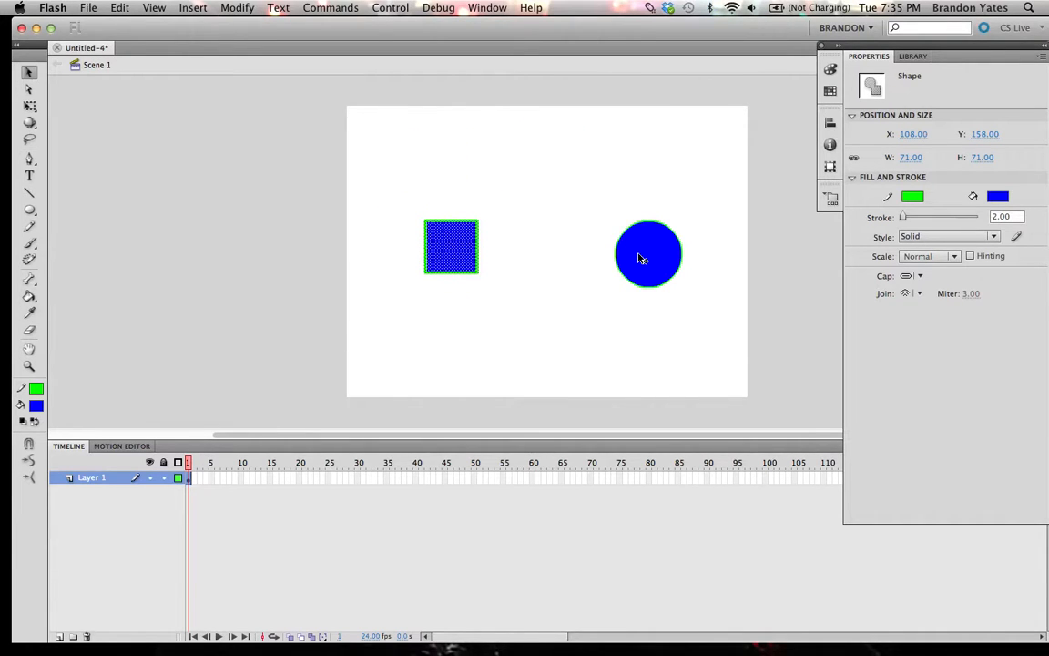
Move the circle drawing object as a whole to about X 326, Y 115
click(640, 259)
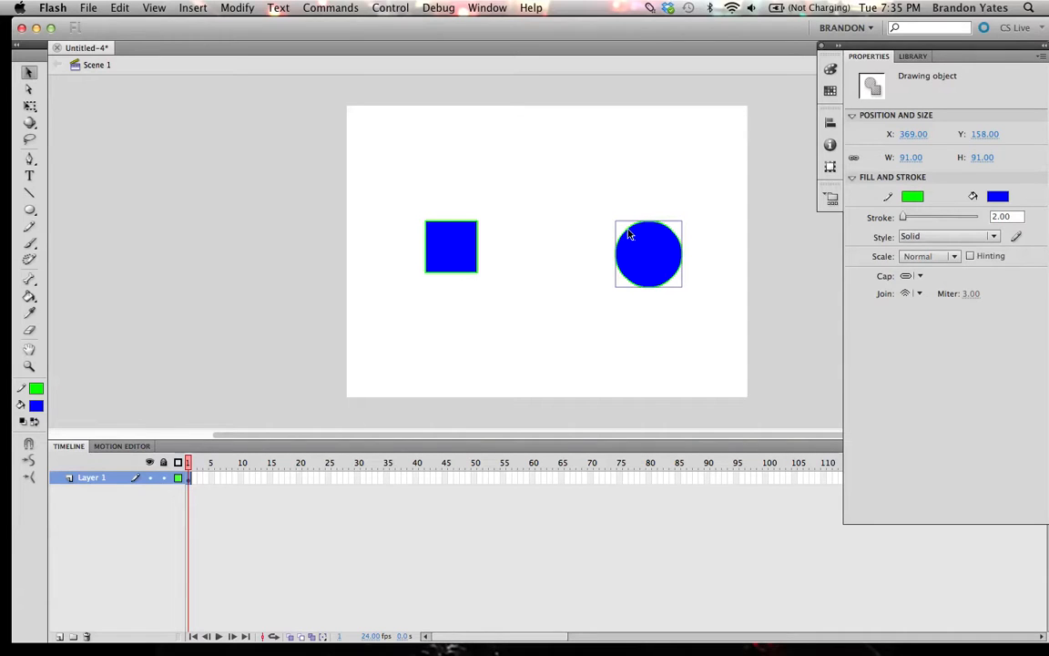
mouse_move(629, 234)
mouse_down()
mouse_move(619, 223)
mouse_move(633, 237)
mouse_up()
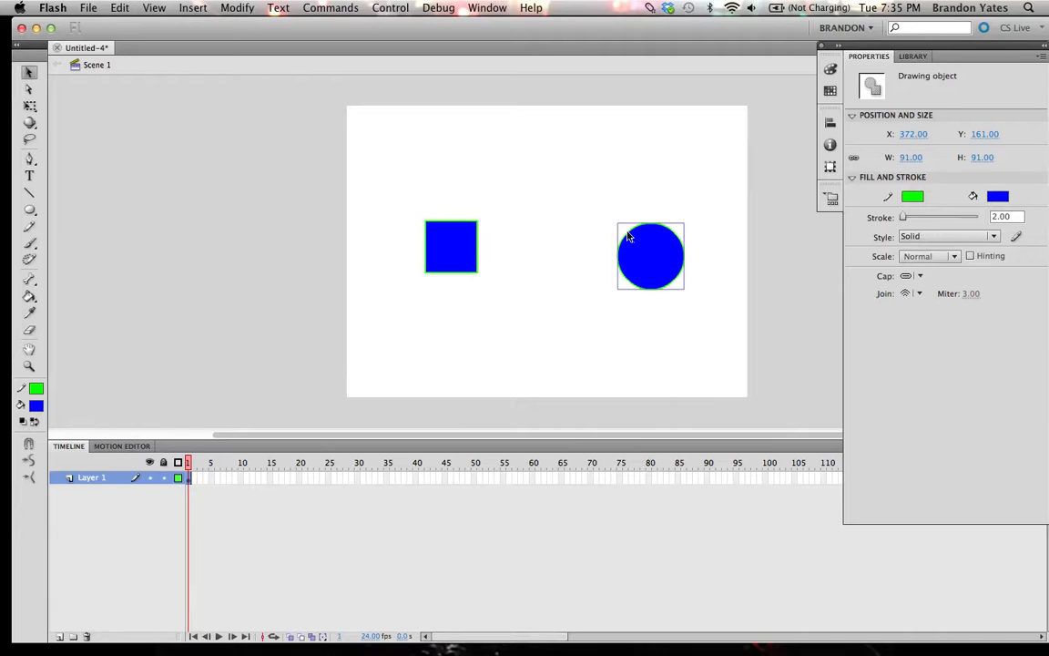
drag(628, 236, 598, 202)
Bend the square's top edge into a slight inward curve and move the circle to about X 338, Y 138
mouse_move(443, 221)
mouse_down()
mouse_move(441, 187)
mouse_move(449, 219)
mouse_up()
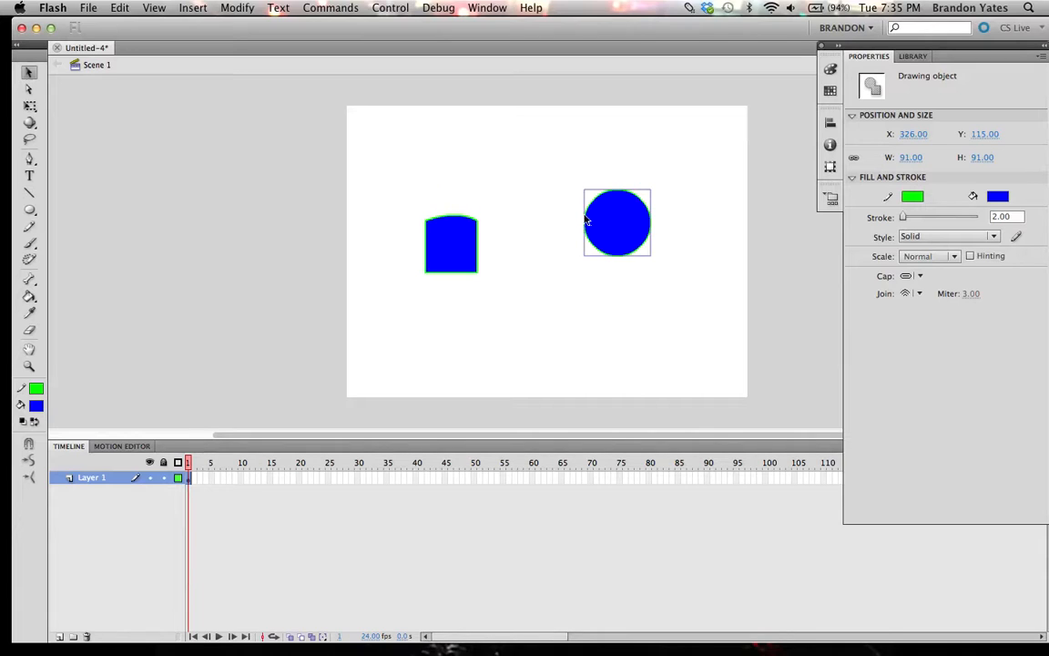
drag(593, 216, 620, 242)
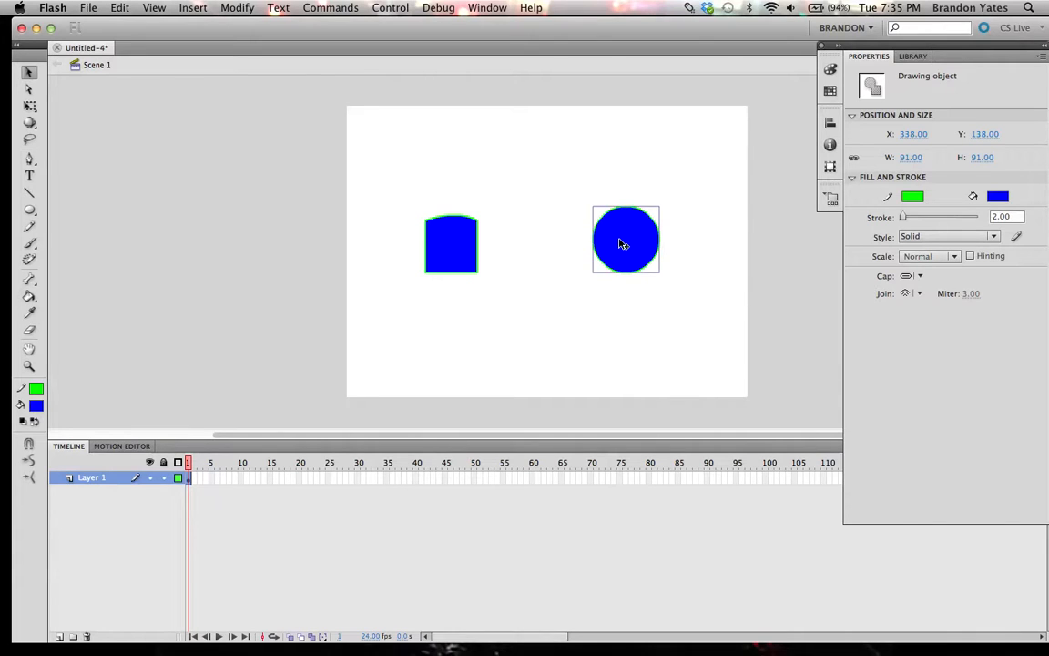
mouse_move(461, 225)
mouse_down()
mouse_move(452, 208)
mouse_move(475, 198)
mouse_move(429, 193)
mouse_move(449, 194)
mouse_move(467, 241)
mouse_up()
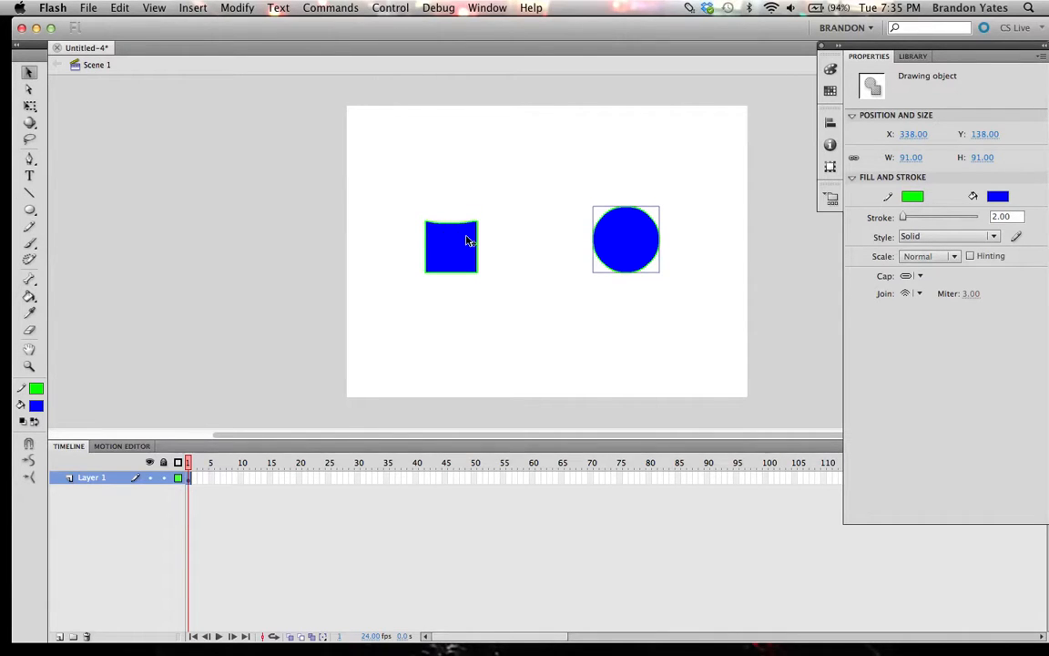
click(473, 248)
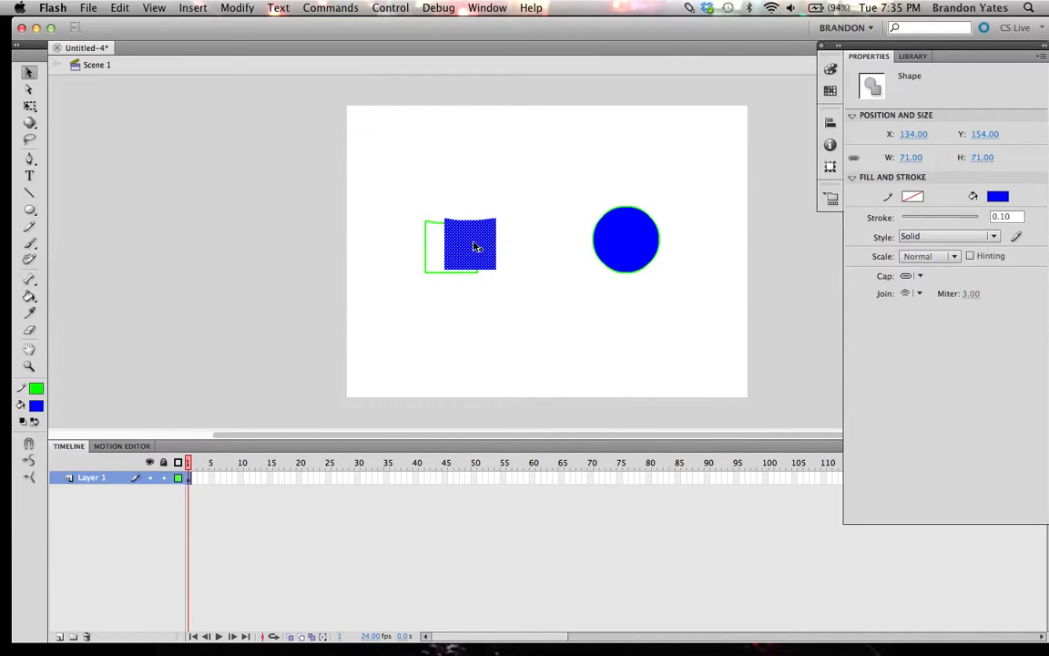
click(539, 192)
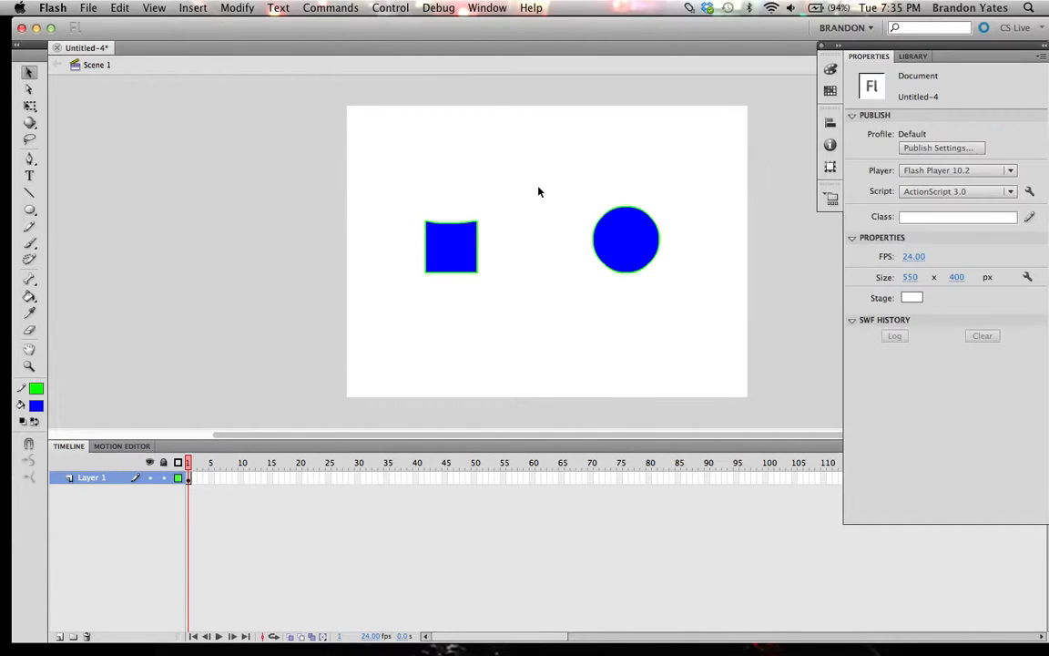
Open the circle drawing object for editing and select its blue fill
click(598, 236)
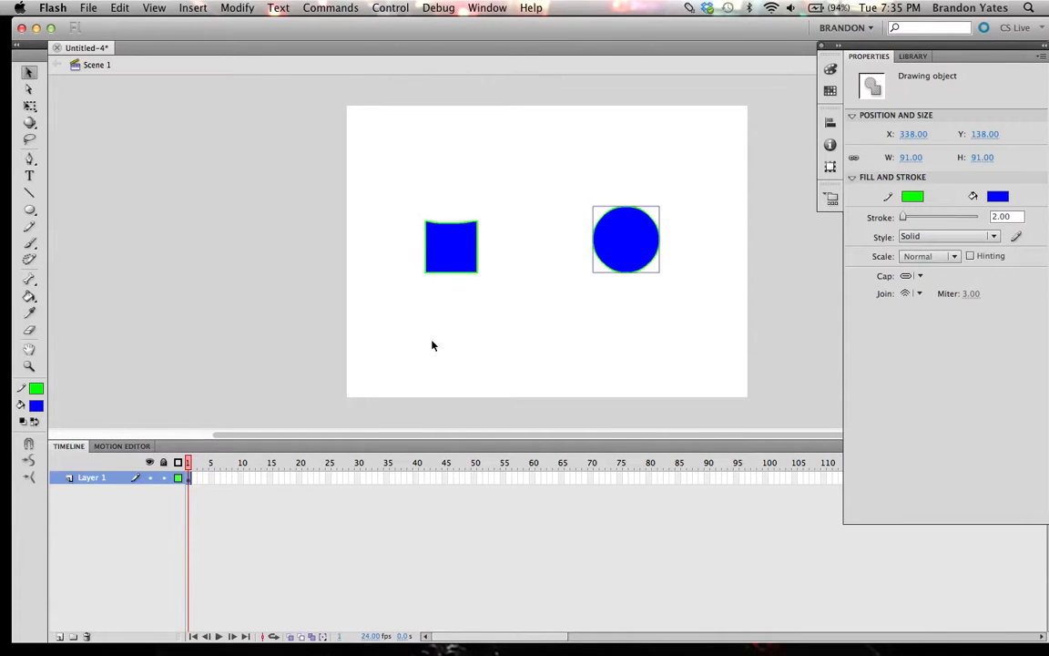
double_click(613, 244)
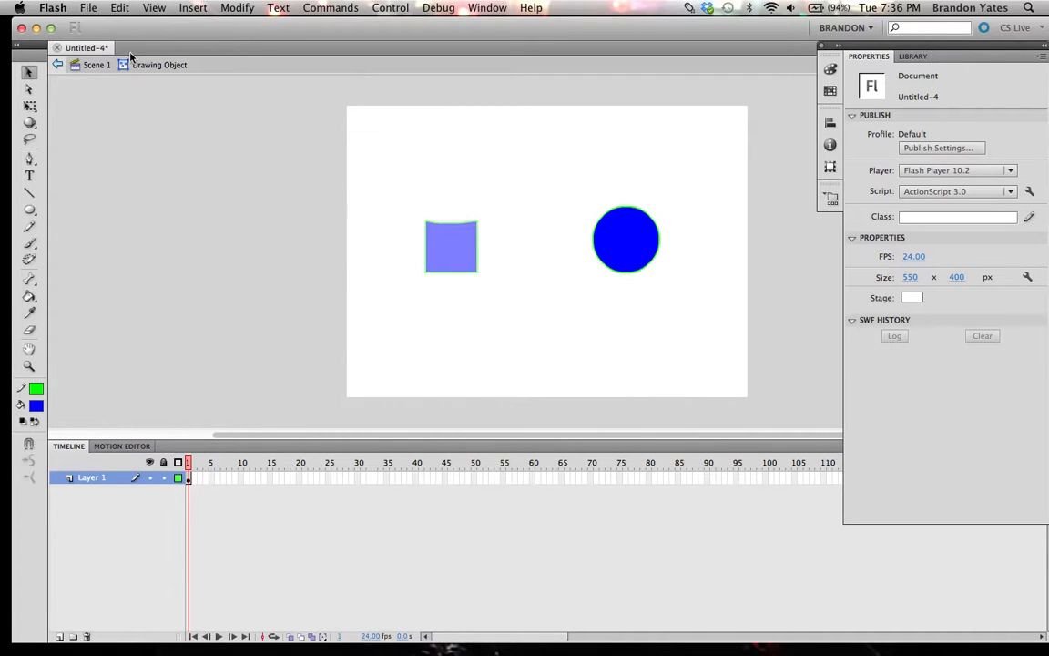
click(638, 246)
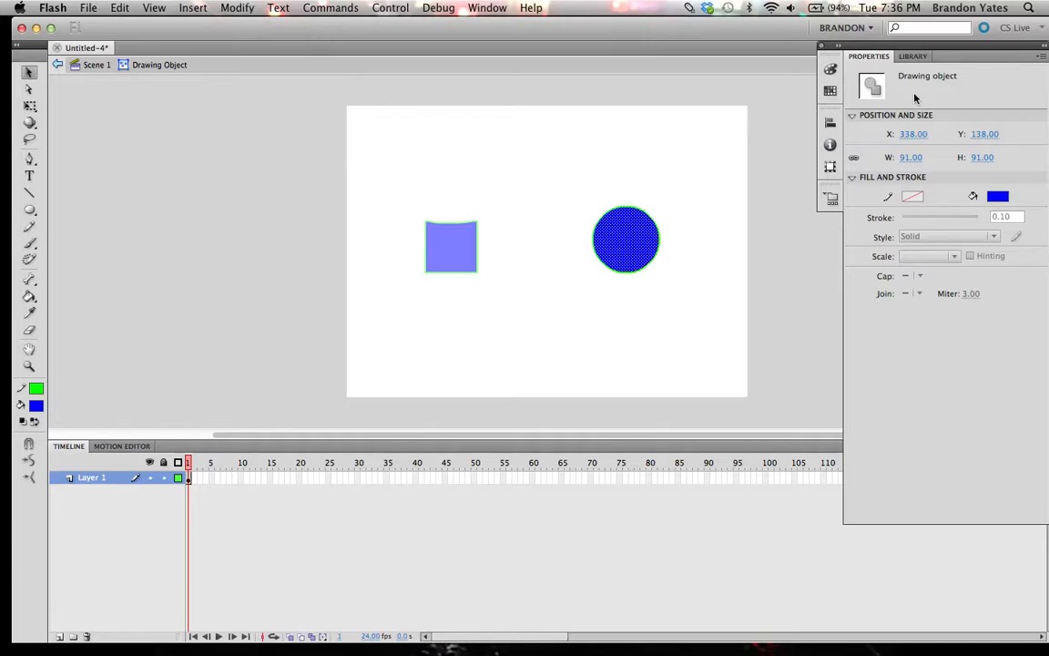
Move the circle's fill and outline apart inside the drawing object, and undo both moves
drag(625, 228, 657, 152)
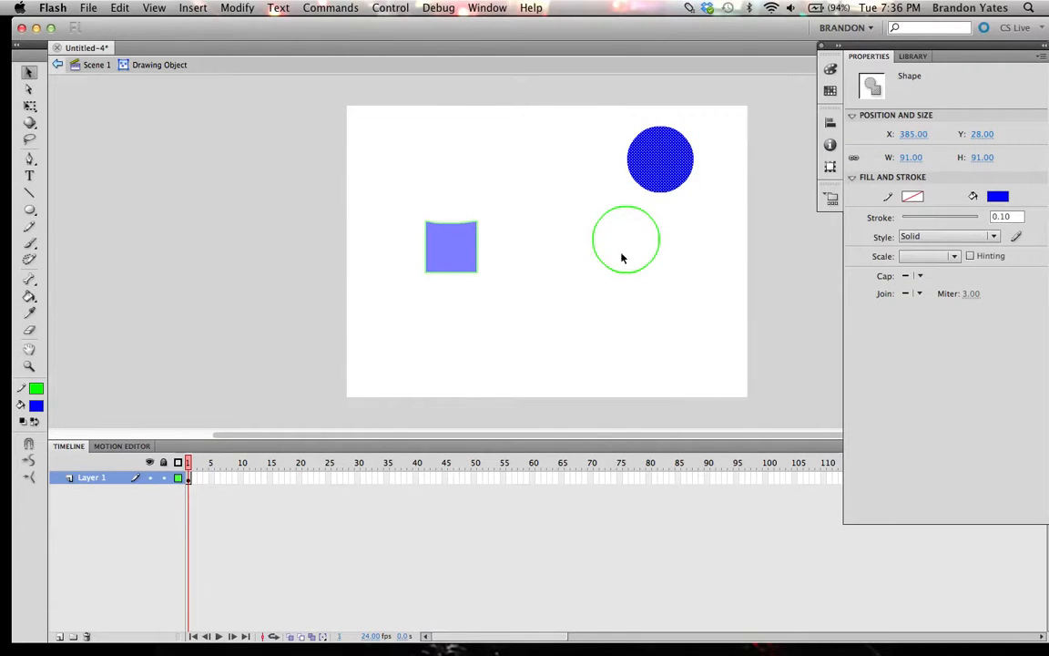
click(620, 214)
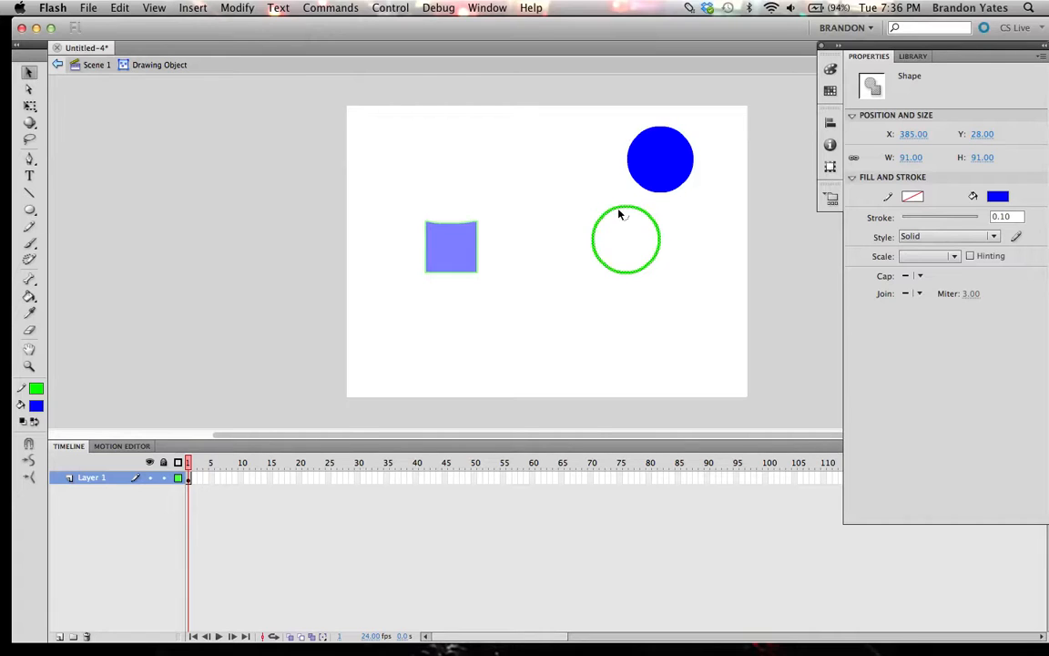
drag(622, 214, 559, 150)
key(super+z)
key(super+z)
key(super+z)
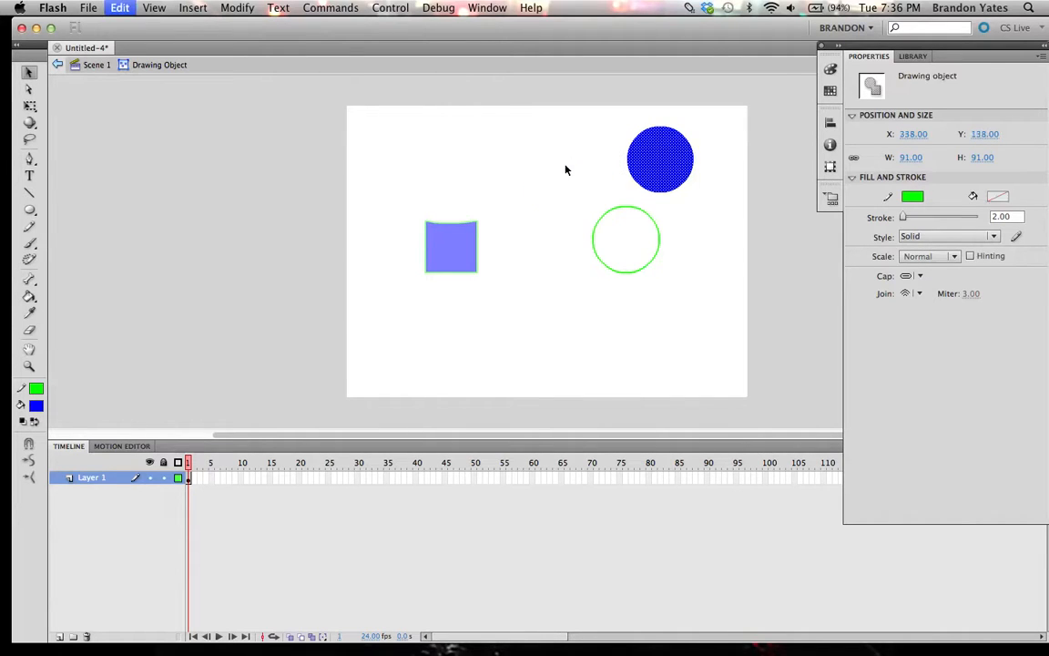
click(614, 179)
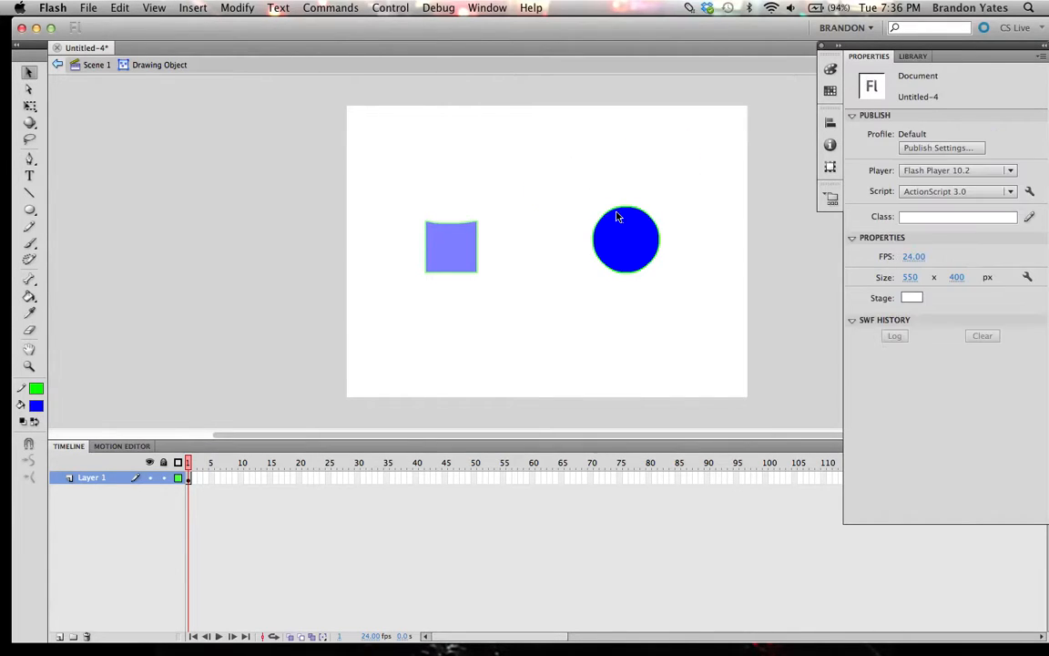
Stretch the circle's upper edge into an elongated blob about 105 by 180 px and return to Scene 1
drag(614, 212, 606, 157)
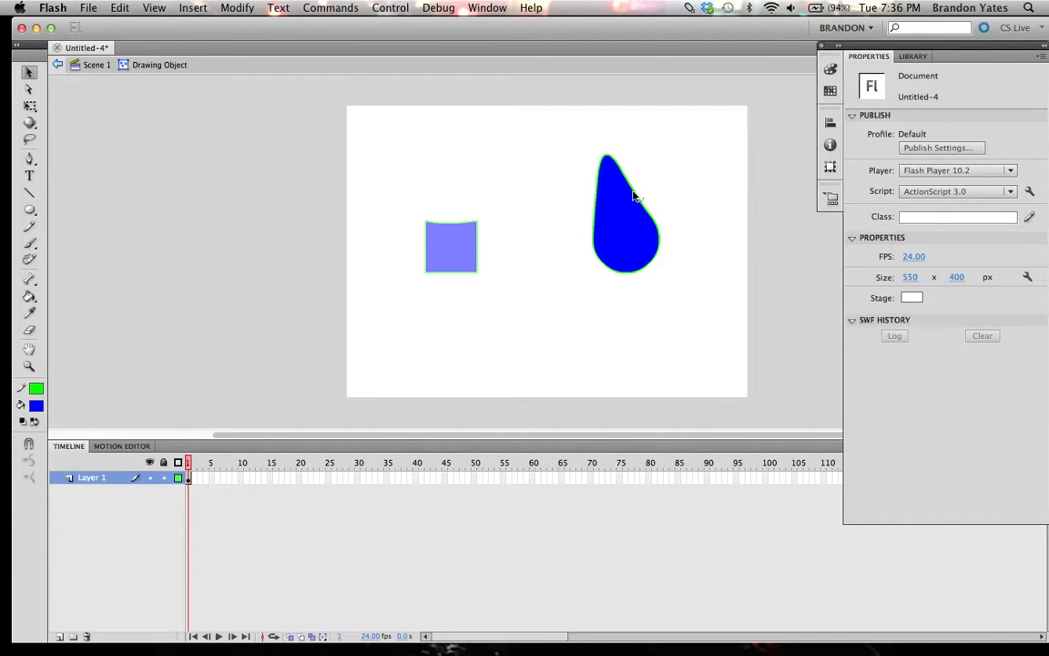
drag(635, 201, 655, 173)
click(96, 64)
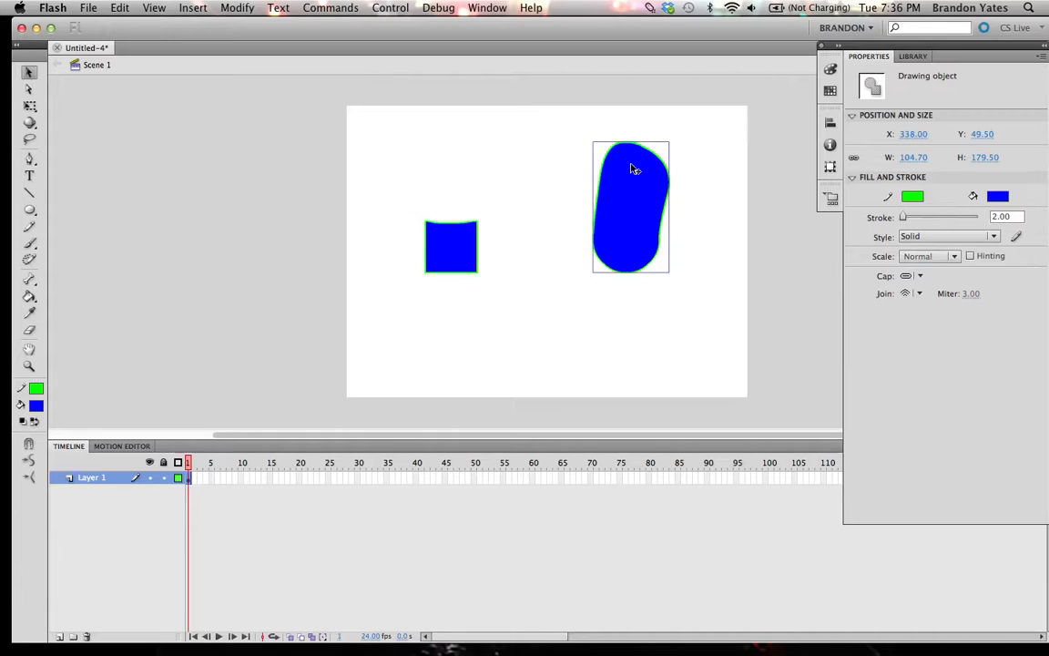
click(551, 149)
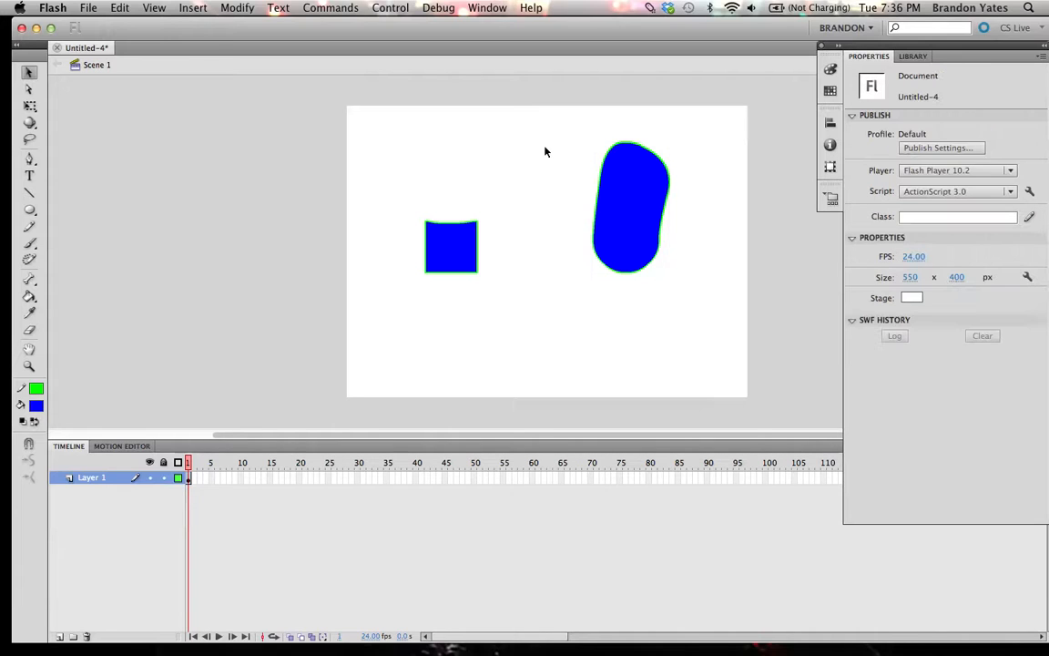
click(453, 253)
click(472, 184)
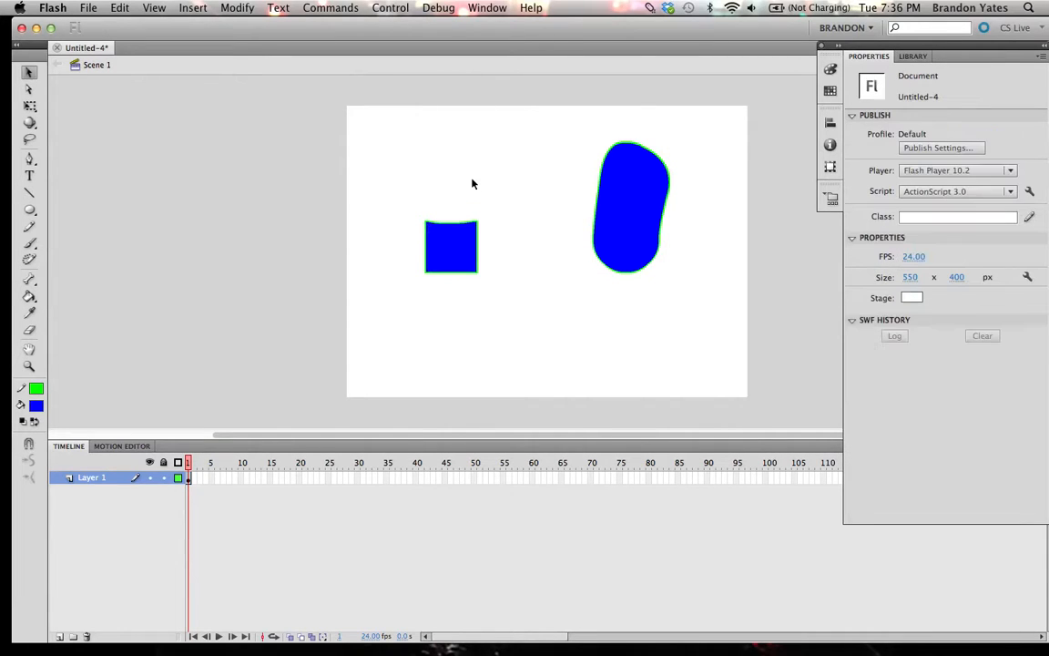
Set up the Rectangle tool with a red stroke and a yellow-green fill
click(32, 211)
click(87, 212)
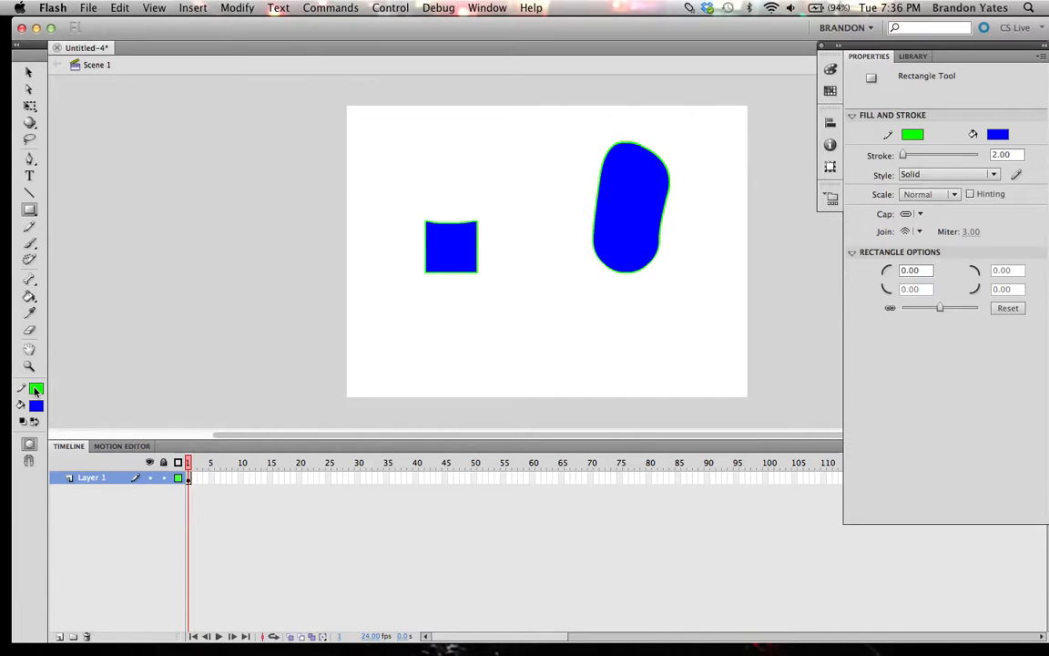
click(36, 389)
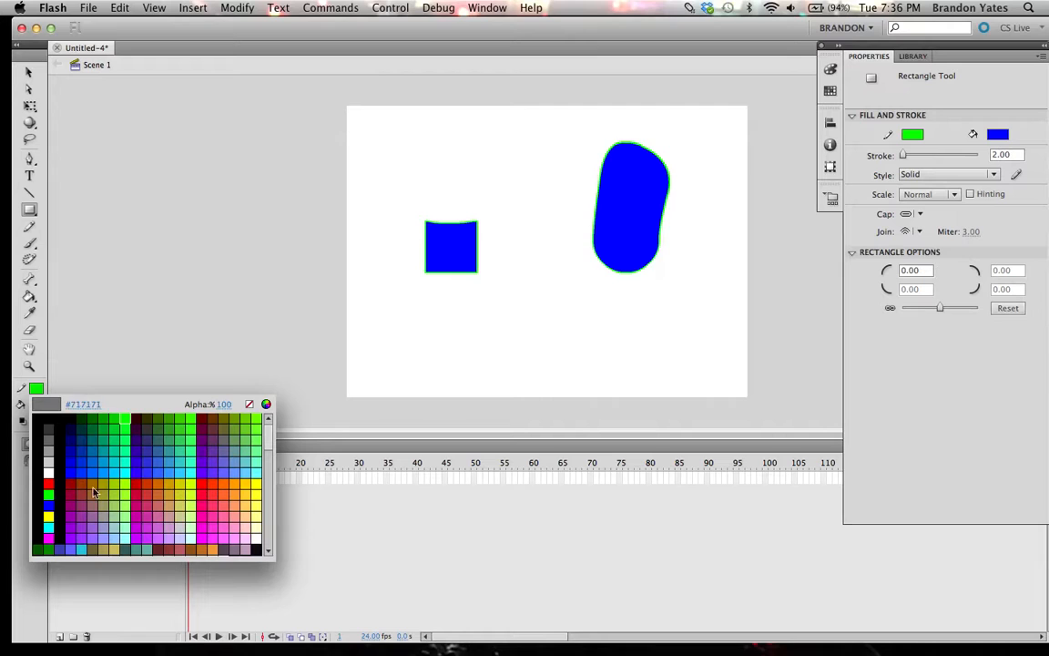
click(141, 490)
click(38, 407)
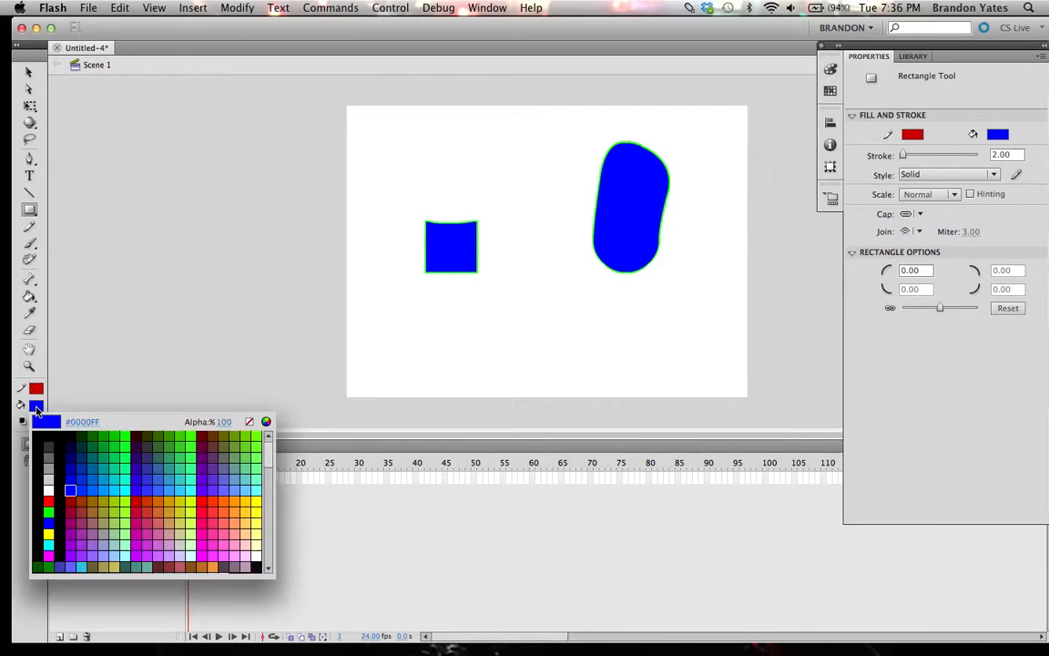
click(194, 506)
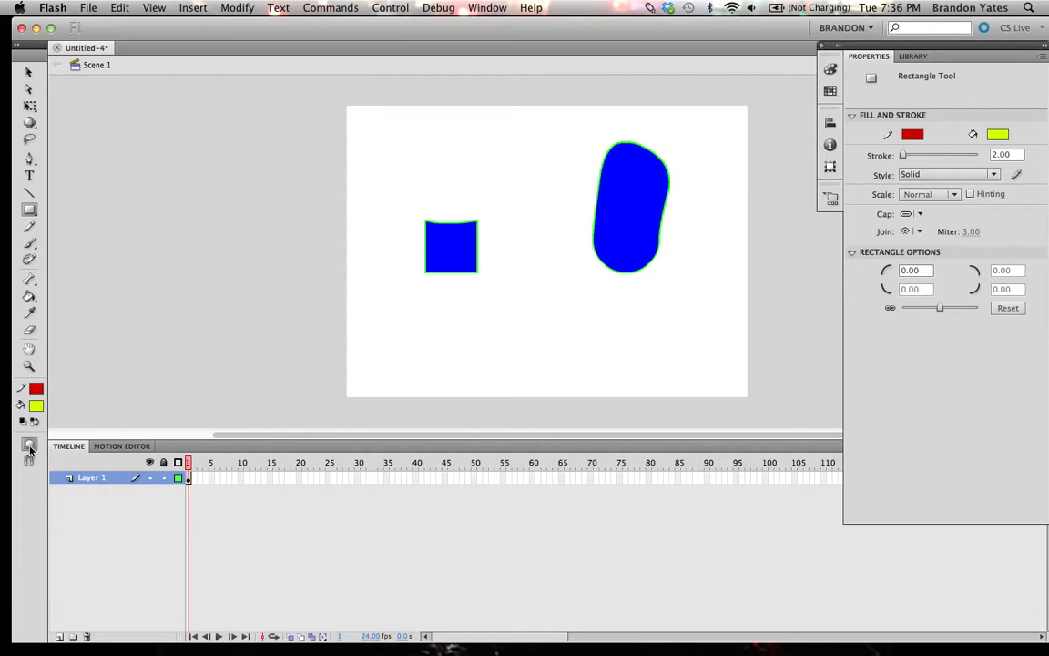
click(29, 446)
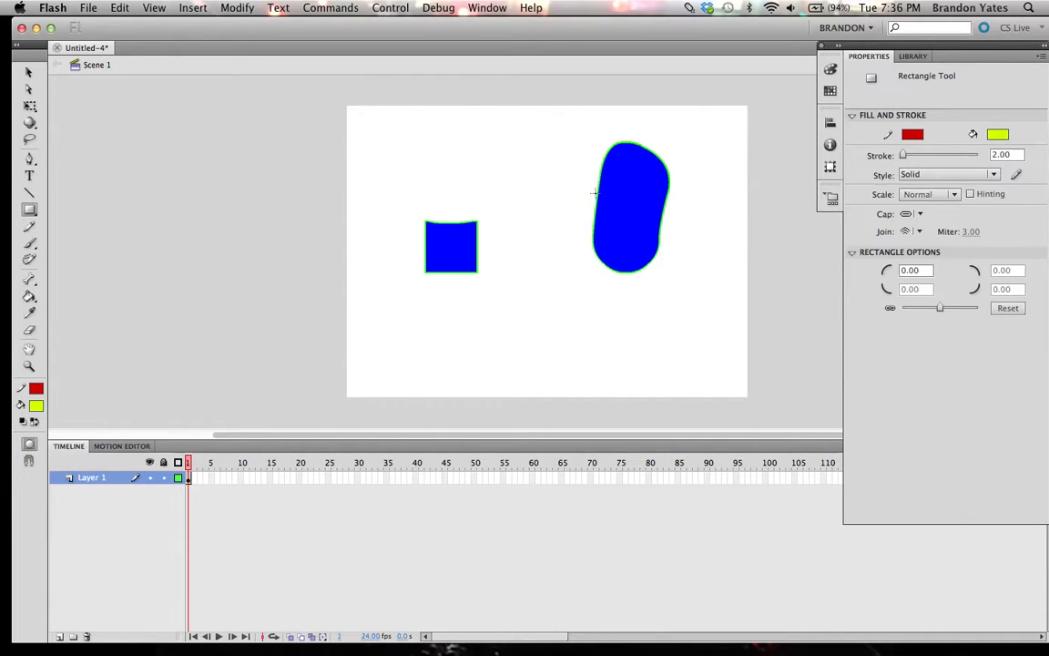
Draw an 80 by 80 px yellow-green square drawing object with the Rectangle tool, overlapping the blob's left edge
click(35, 215)
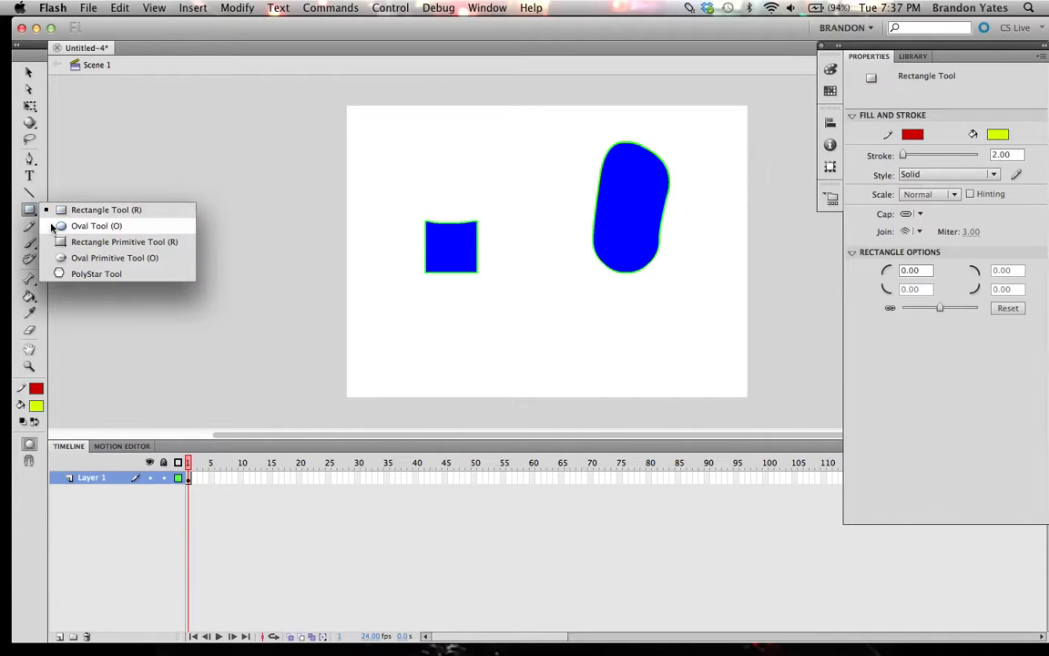
click(49, 214)
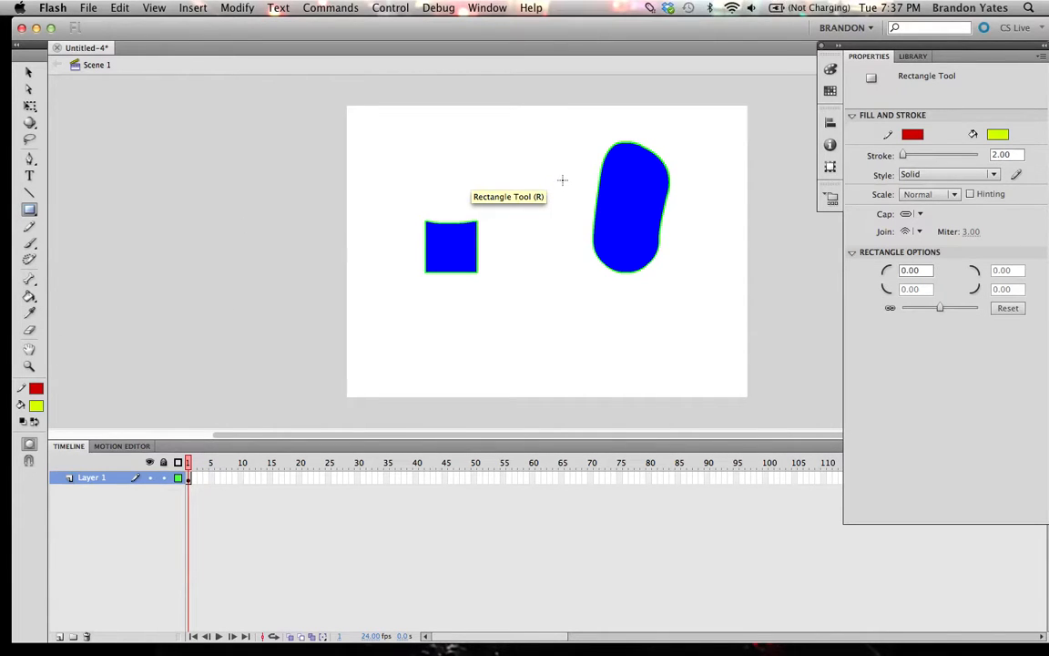
drag(562, 180, 621, 238)
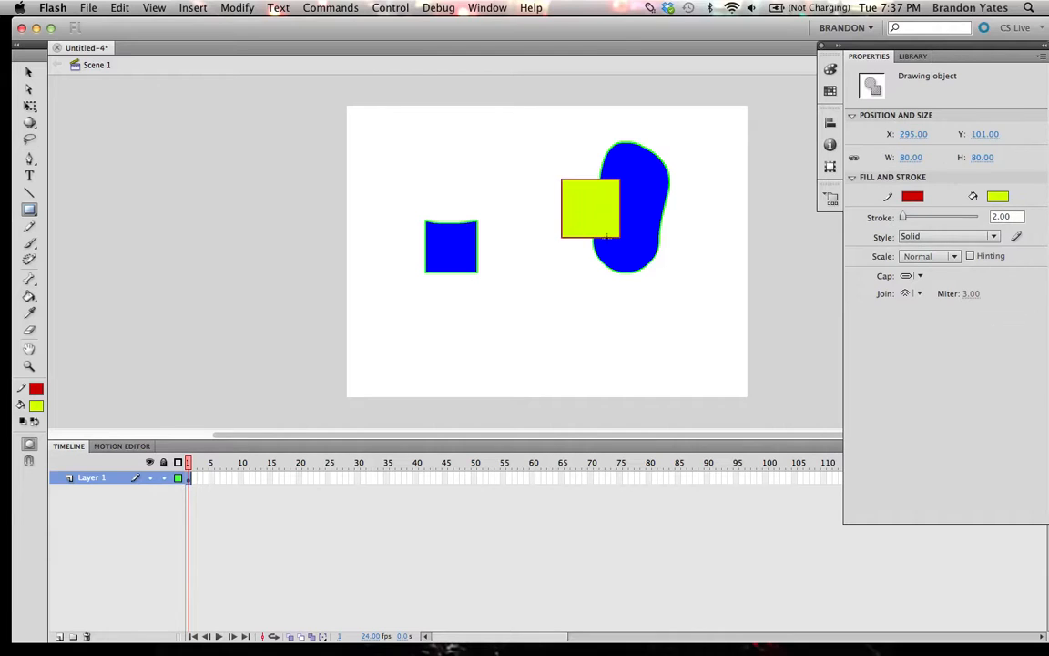
Draw a yellow-green circle about 82 px wide as a plain shape over the blue square's upper-left corner
click(25, 215)
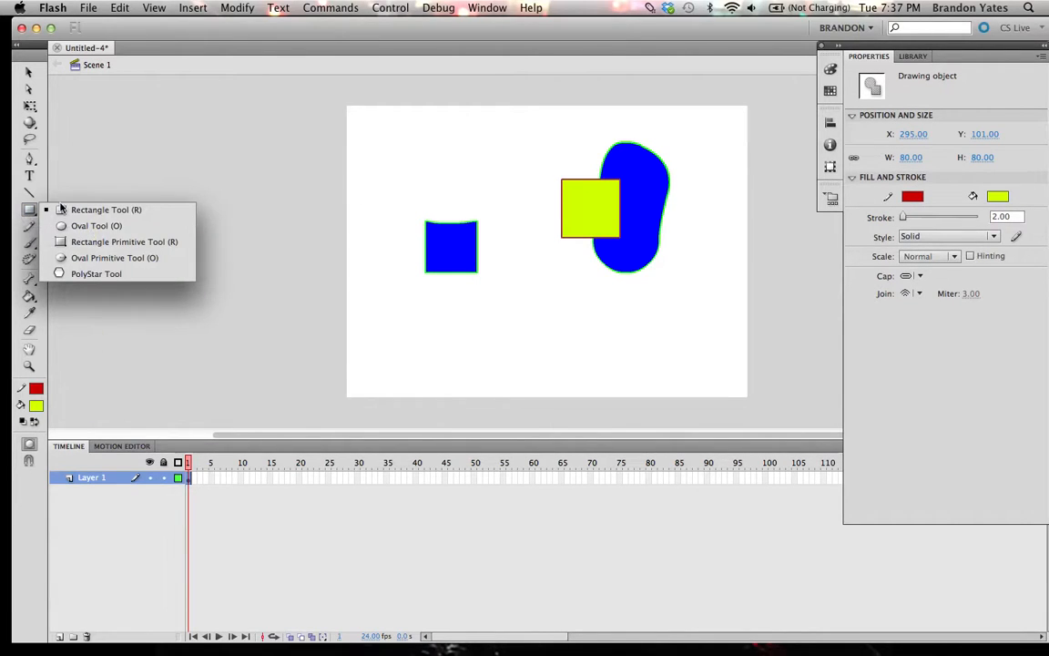
click(62, 225)
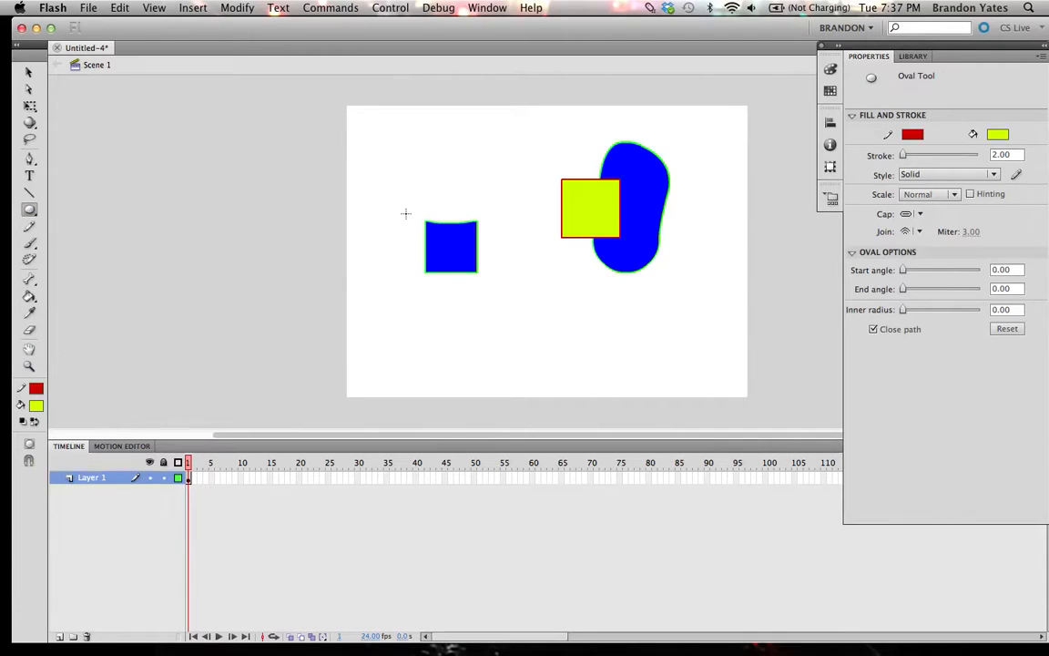
drag(398, 197, 460, 259)
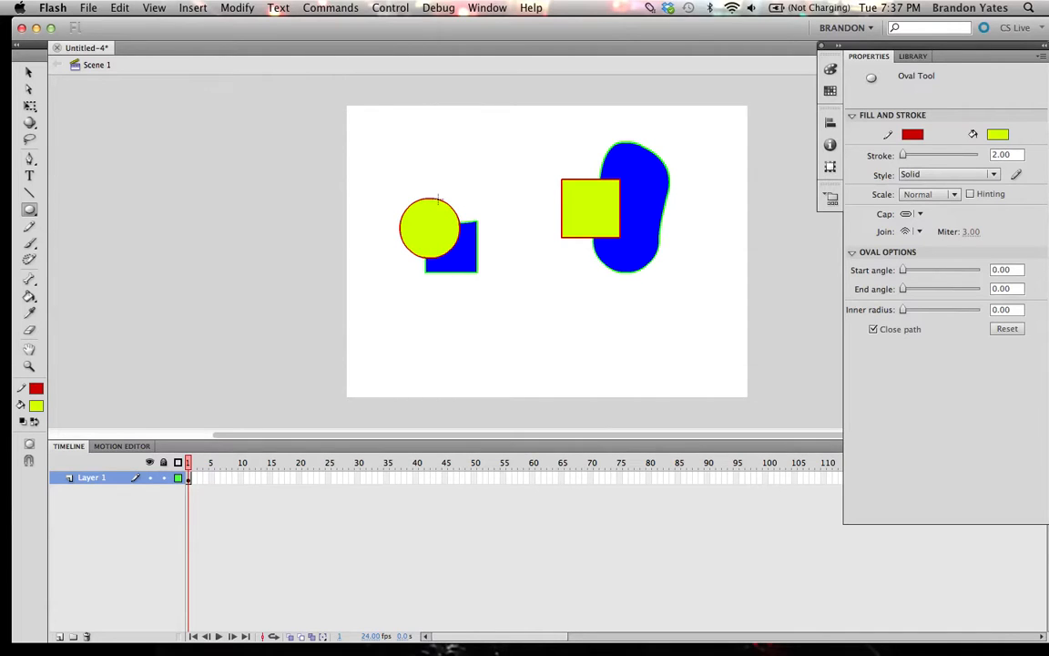
Move the yellow-green square off the blob, shift the blob slightly, and place the square back on top of it
key(v)
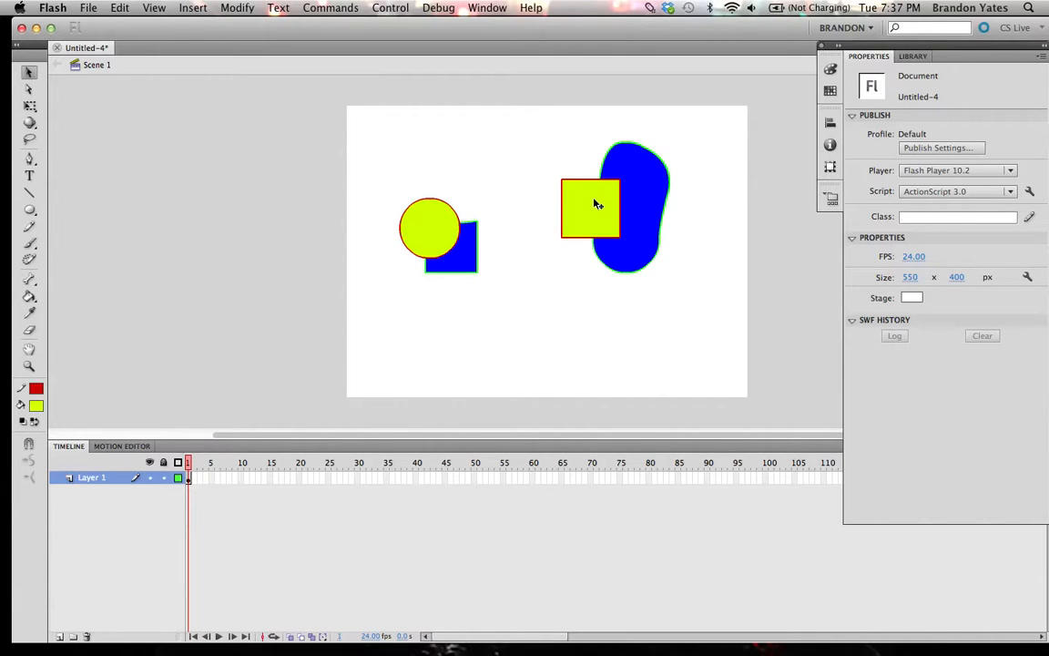
drag(597, 209, 556, 144)
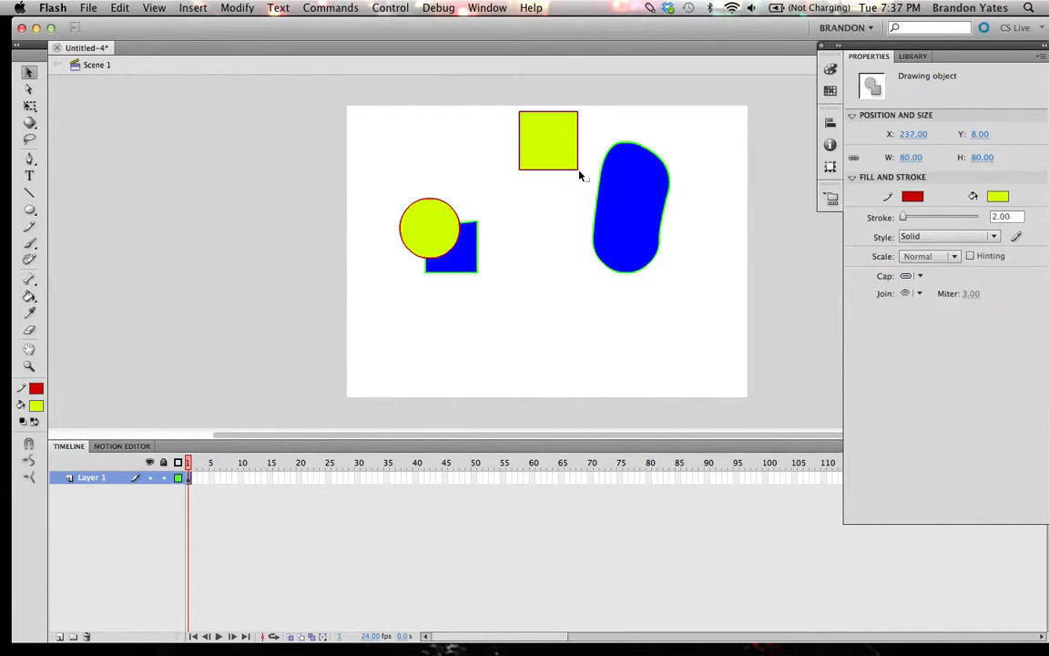
drag(611, 181, 663, 177)
drag(553, 192, 657, 212)
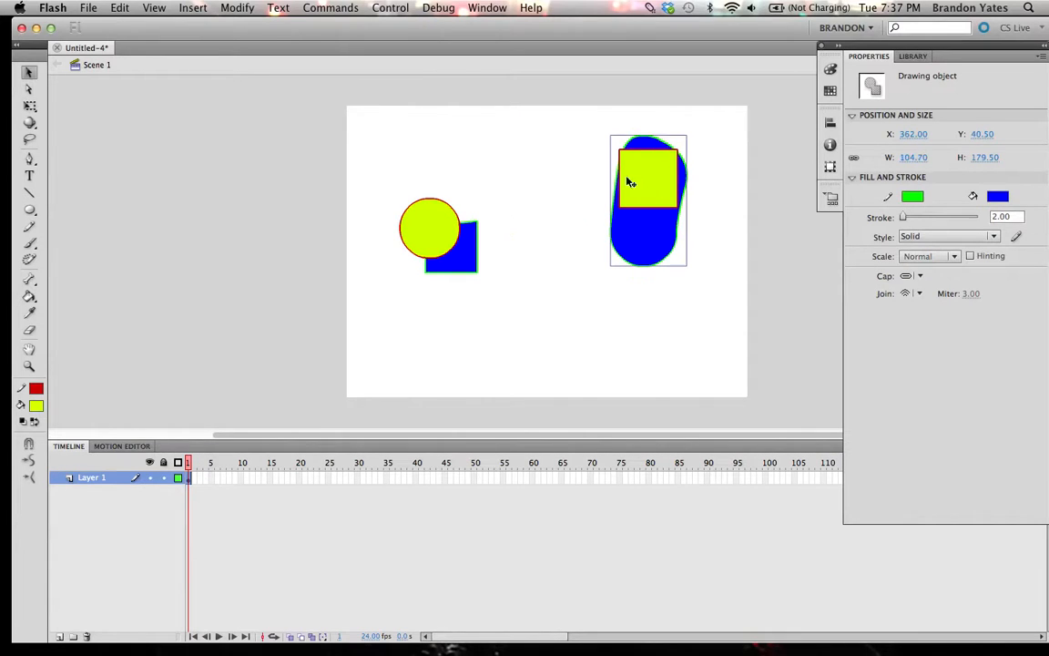
click(545, 197)
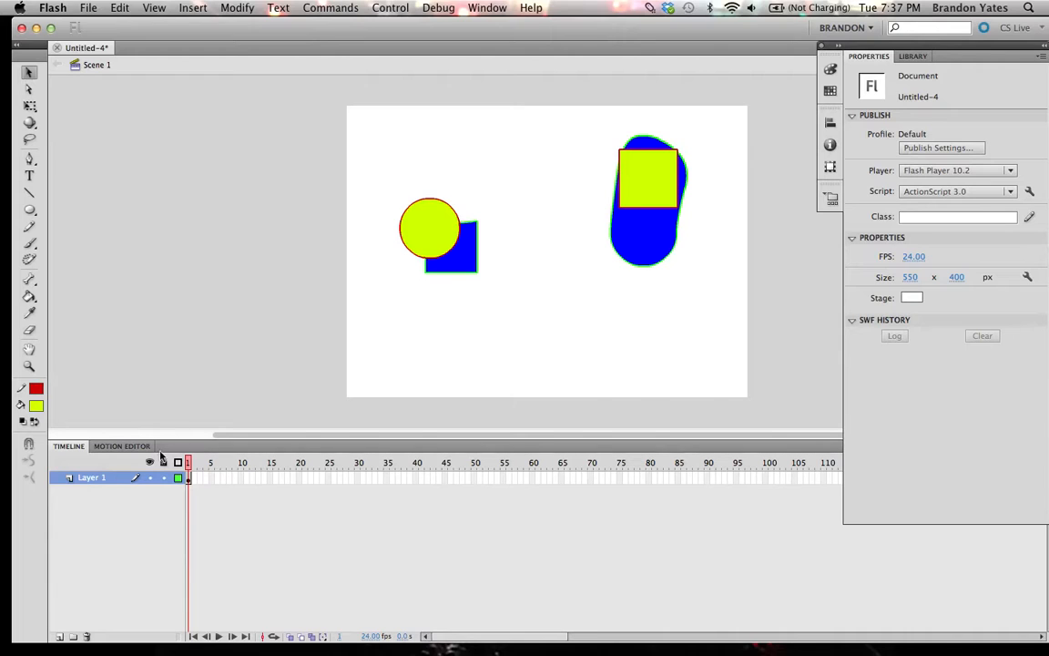
Move the whole circle up off the blue square to about X 61, Y 63, and shift the yellow-green square to about X 322, Y 56
double_click(433, 220)
drag(434, 221, 425, 174)
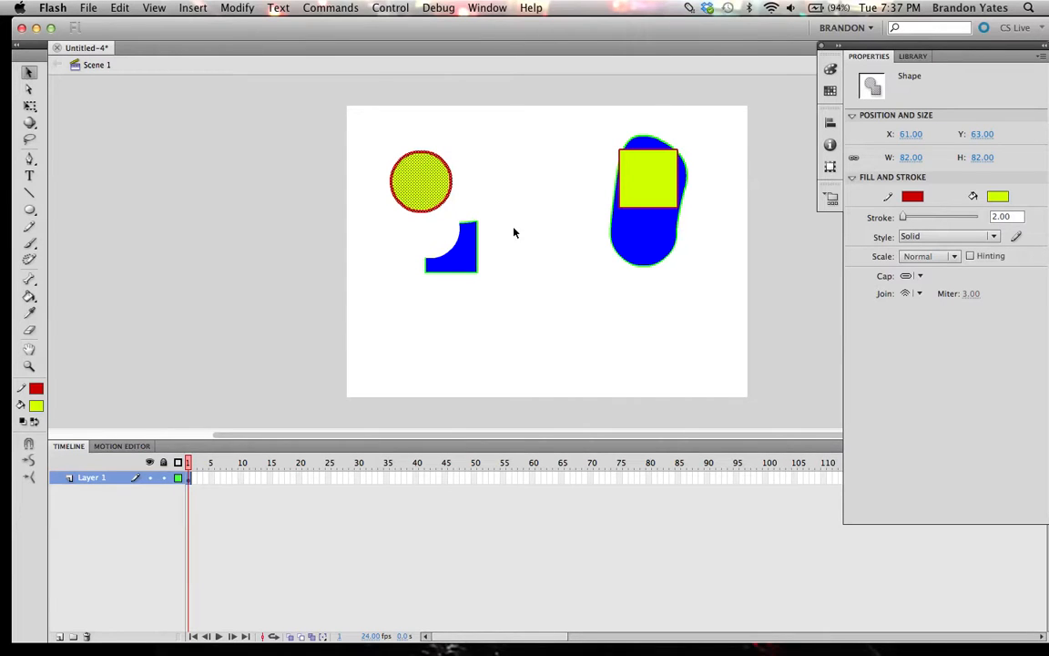
mouse_move(633, 171)
mouse_down()
mouse_move(545, 164)
mouse_move(600, 182)
mouse_up()
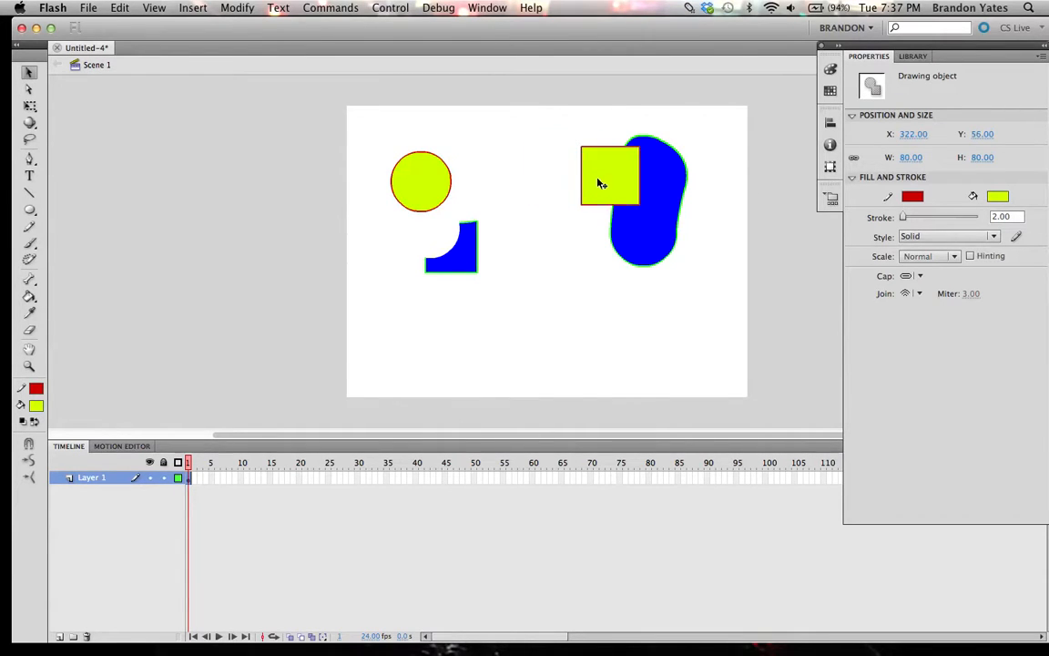
Move the circle's fill and outline together onto the blue shape's lower-right corner, at about X 140, Y 196
double_click(432, 189)
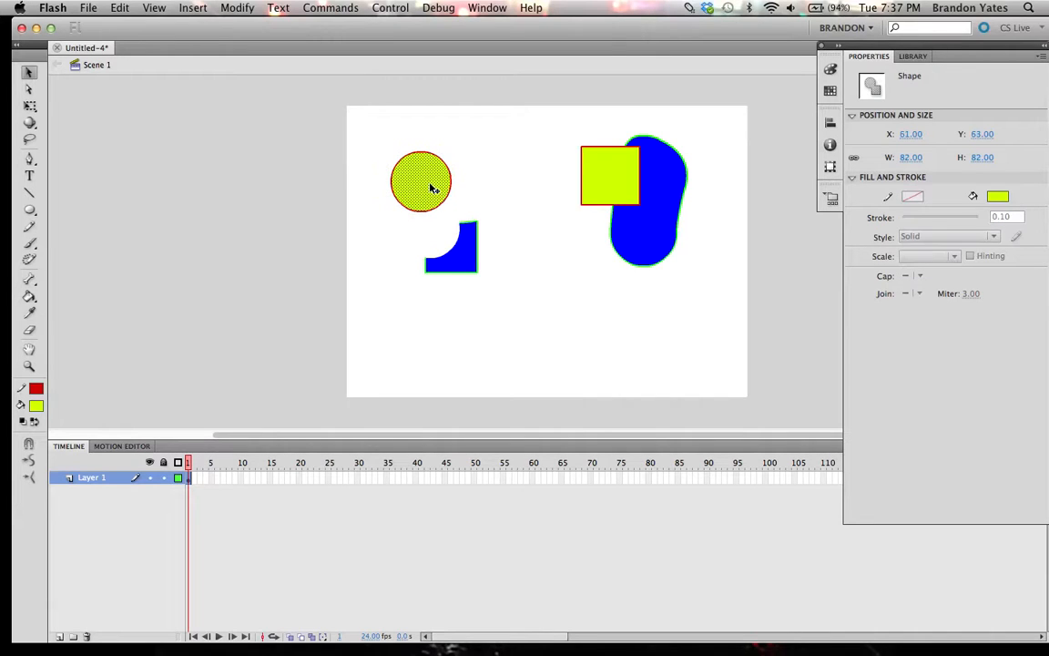
double_click(434, 187)
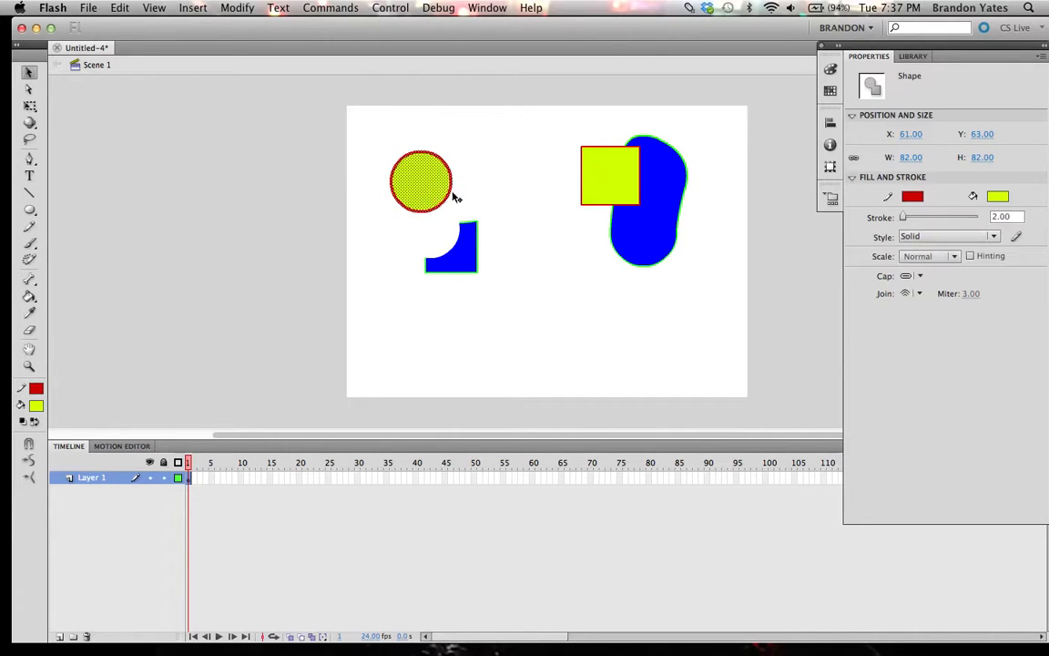
drag(449, 194, 506, 291)
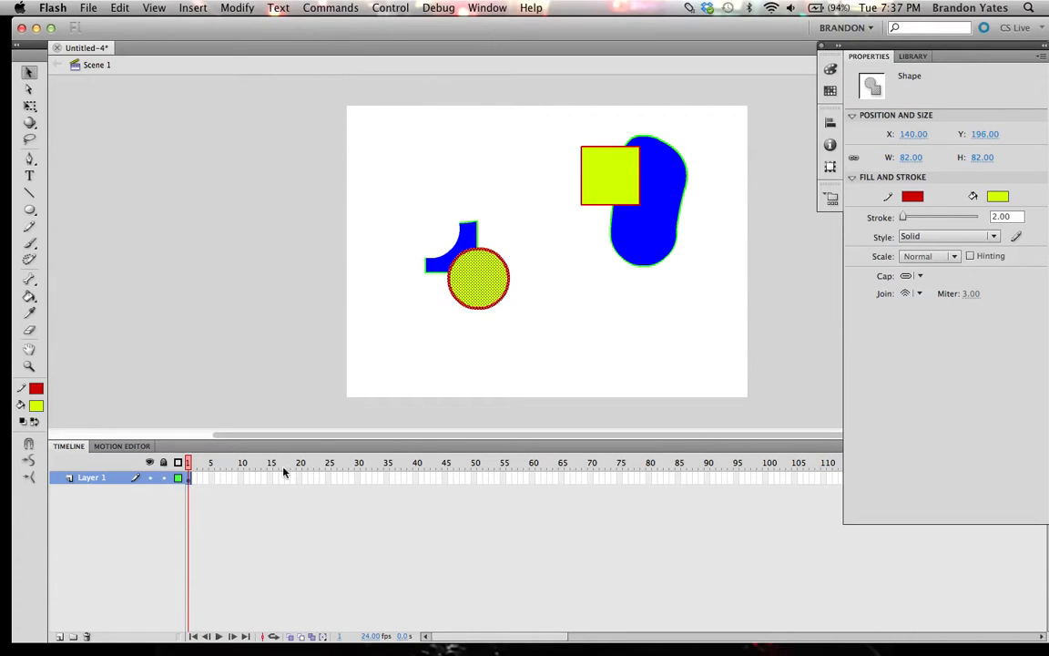
Move the cut blue shape with its outline up and left, away from the circle, to about X 62, Y 99
click(463, 239)
drag(463, 239, 432, 197)
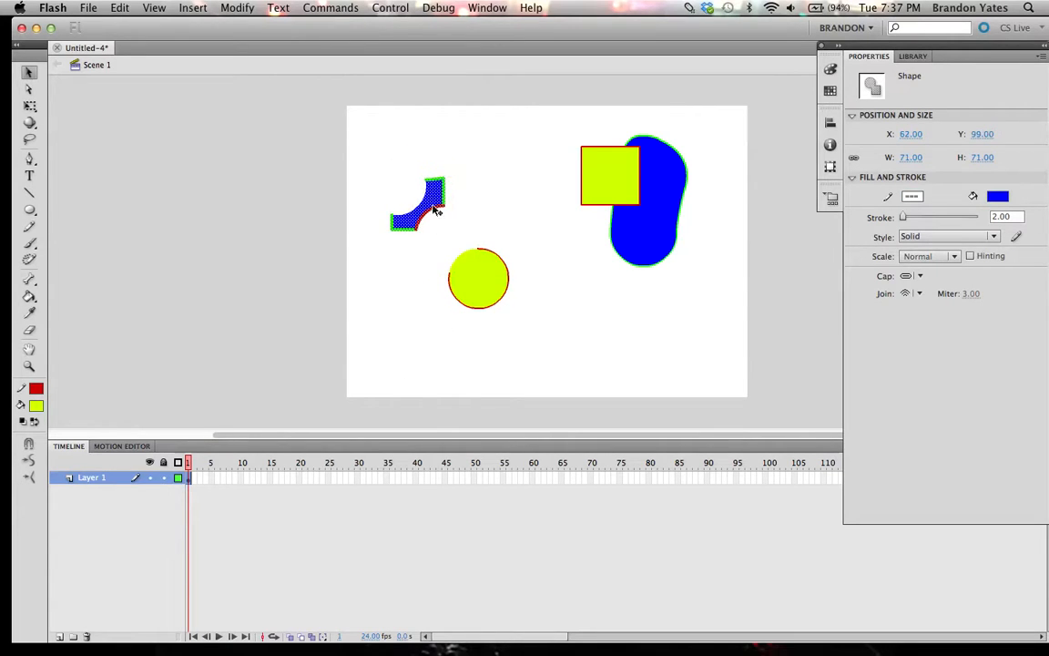
click(465, 206)
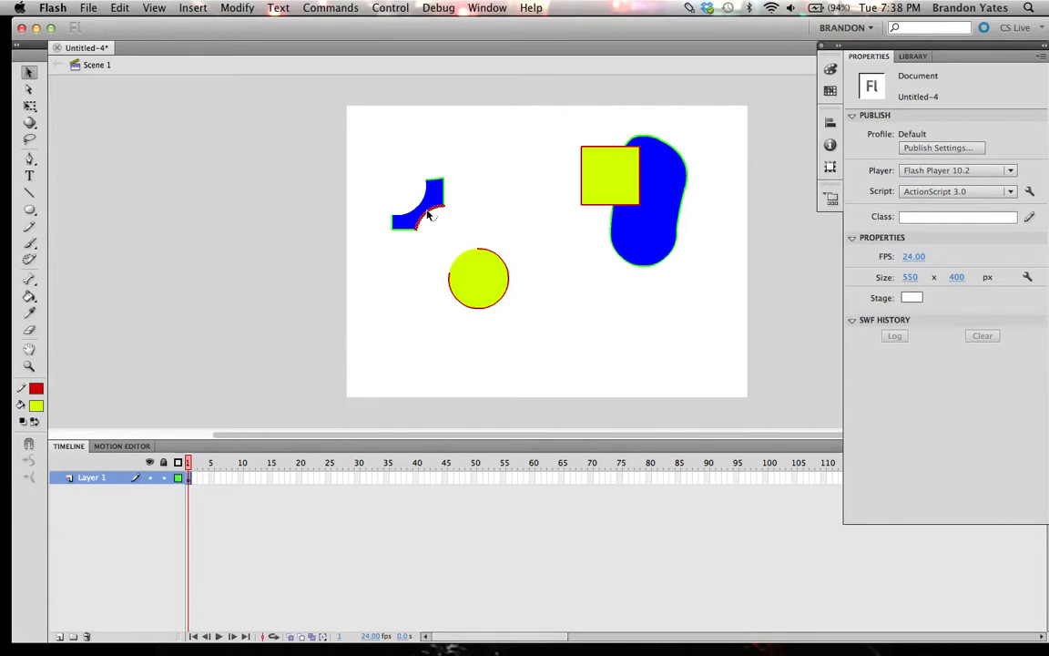
Move the red arc from the blue shape back onto the circle's edge, and pull the lower-left green corner stroke below the blue shape
click(431, 221)
mouse_move(434, 213)
mouse_down()
mouse_move(459, 234)
mouse_move(466, 259)
mouse_up()
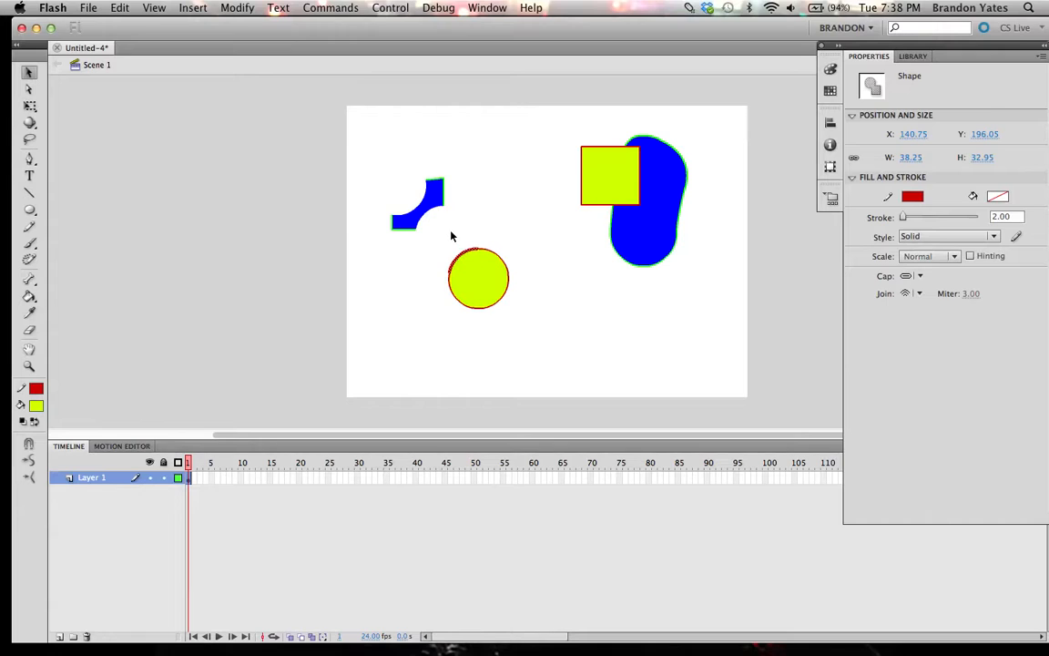
click(451, 236)
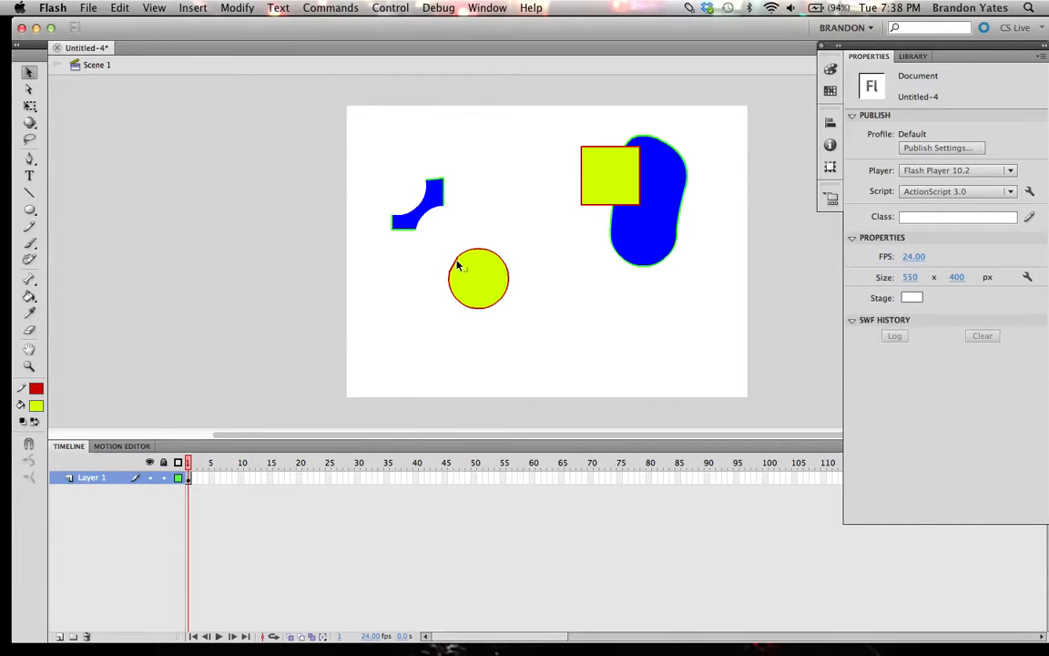
click(407, 227)
mouse_move(407, 228)
mouse_down()
mouse_move(499, 285)
mouse_move(401, 262)
mouse_up()
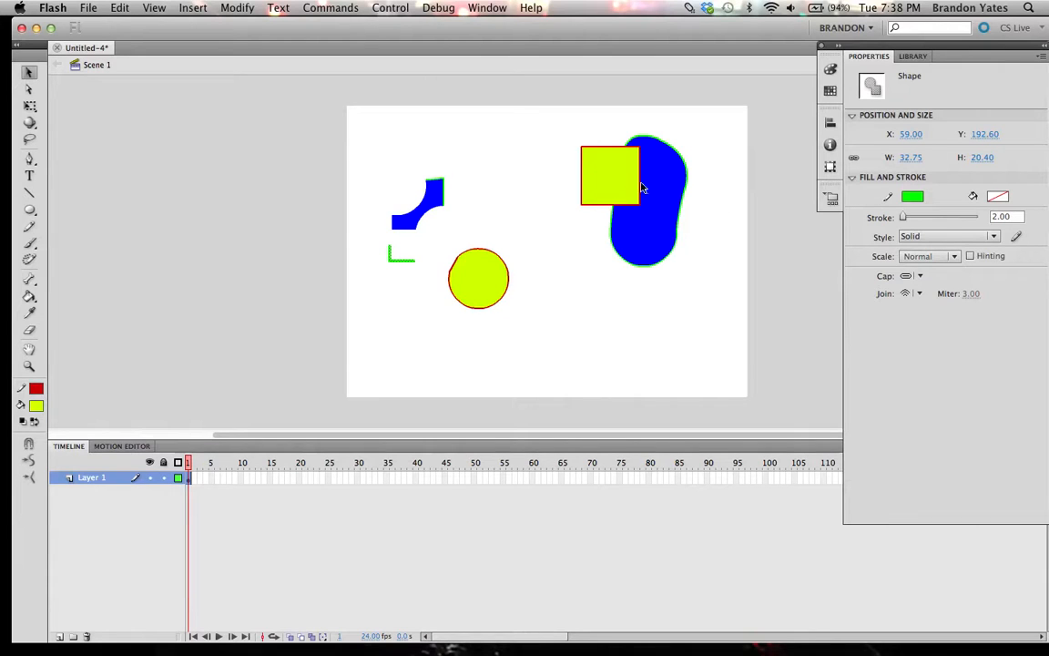
Move the blob under the yellow-green square to about X 319, Y 27.5, and twice bring it to the front and send it to the back
mouse_move(663, 188)
mouse_down()
mouse_move(550, 173)
mouse_move(697, 190)
mouse_move(574, 169)
mouse_move(544, 176)
mouse_move(658, 192)
mouse_move(625, 180)
mouse_up()
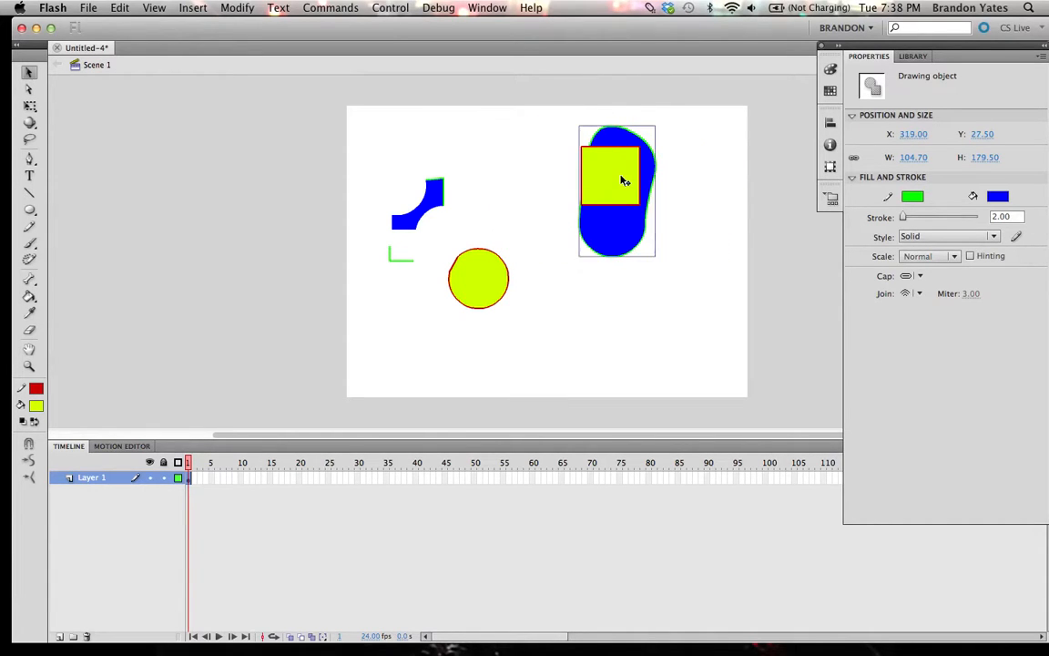
key(super+shift+Up)
key(super+shift+Down)
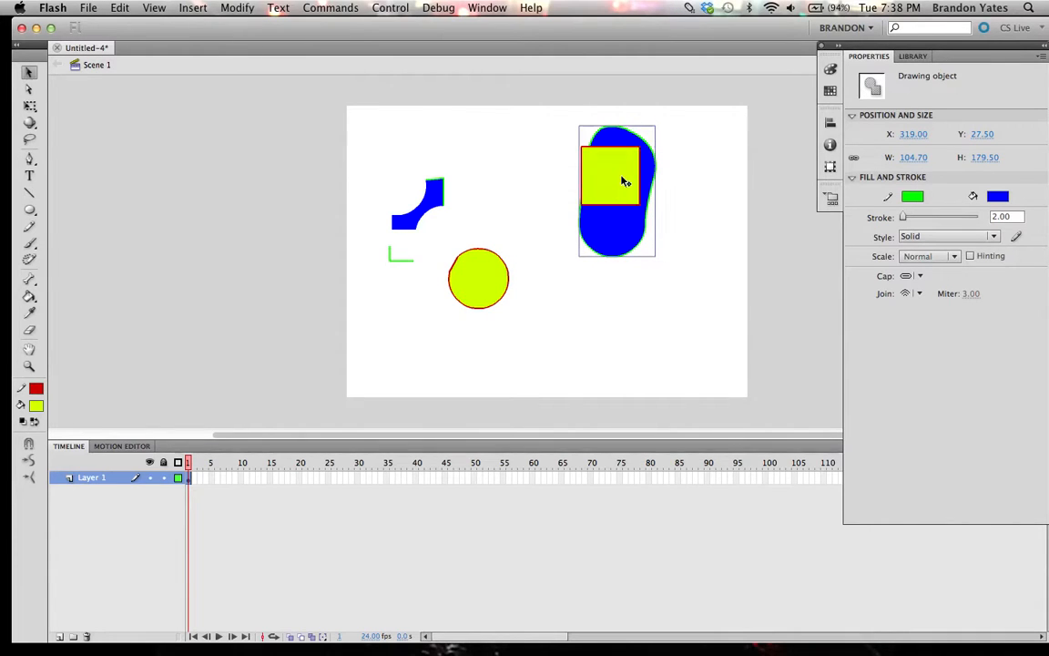
key(super+shift+Up)
key(super+shift+Down)
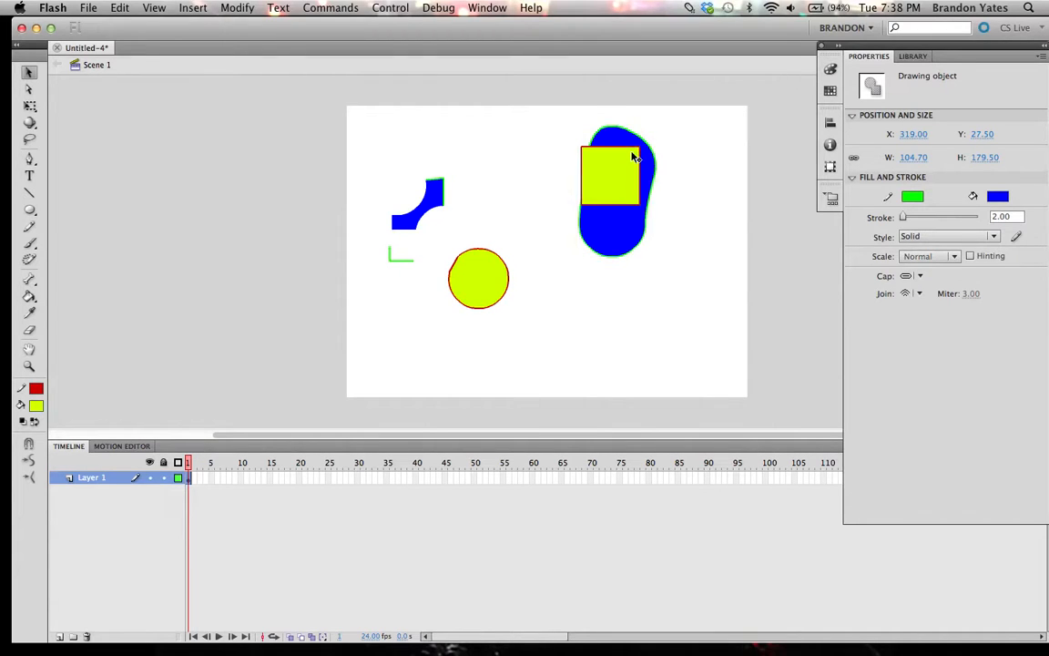
Move the yellow-green square's fill up and left of its outline inside its drawing object, and briefly select the circle's fill back in Scene 1
double_click(633, 154)
mouse_move(634, 155)
mouse_down()
mouse_move(618, 168)
mouse_move(553, 153)
mouse_up()
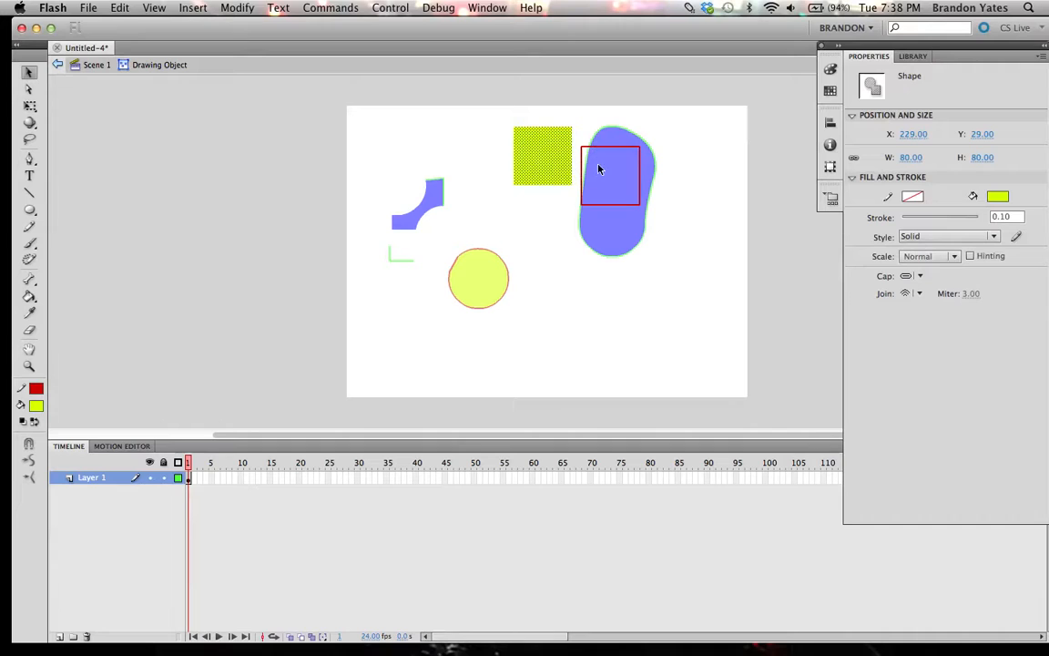
click(96, 64)
click(467, 286)
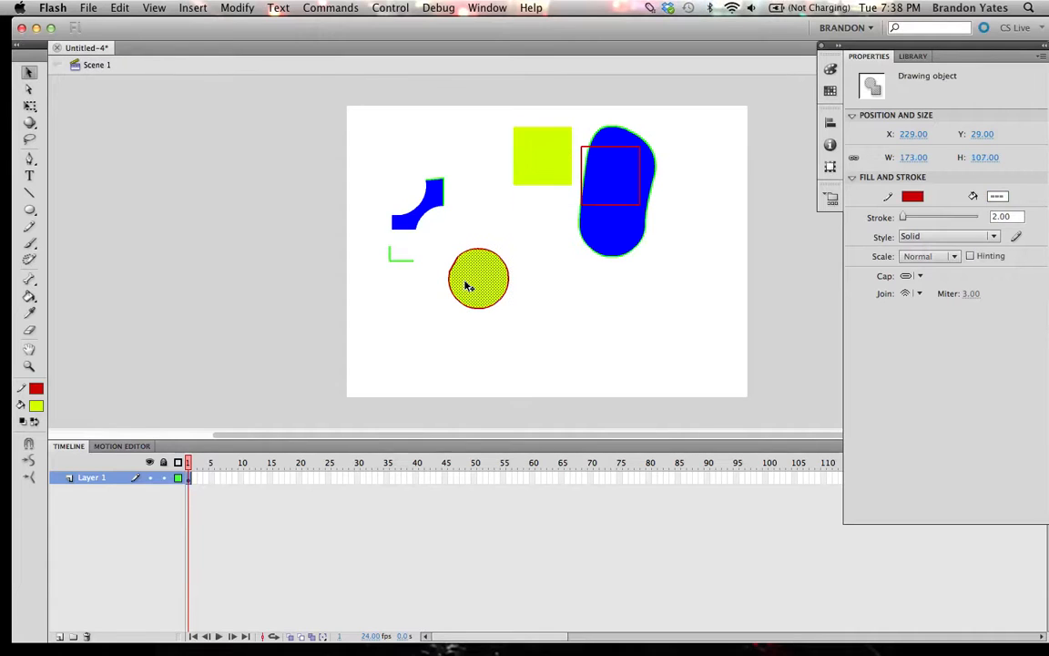
click(556, 272)
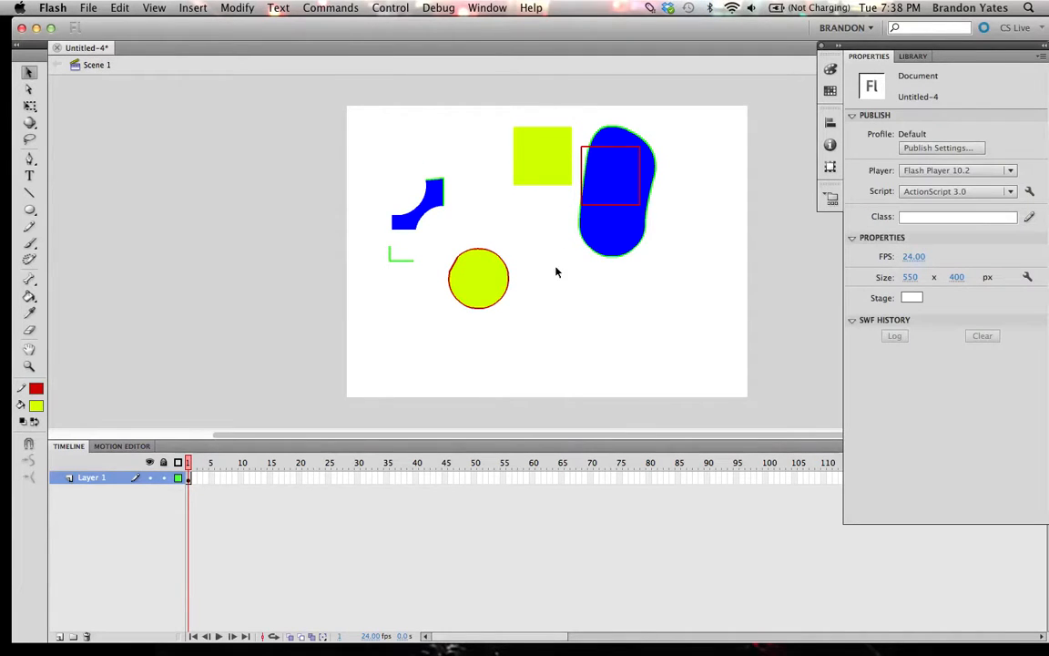
Open the blob drawing object for editing and try to select the circle and the yellow-green square outside it
double_click(626, 226)
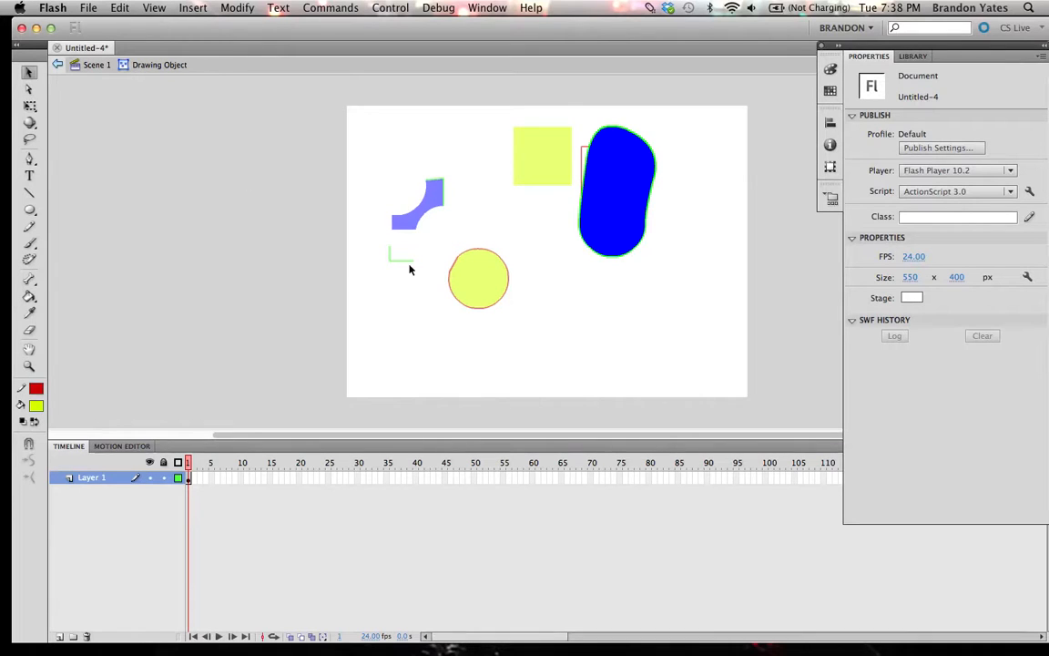
drag(451, 240, 494, 308)
double_click(479, 281)
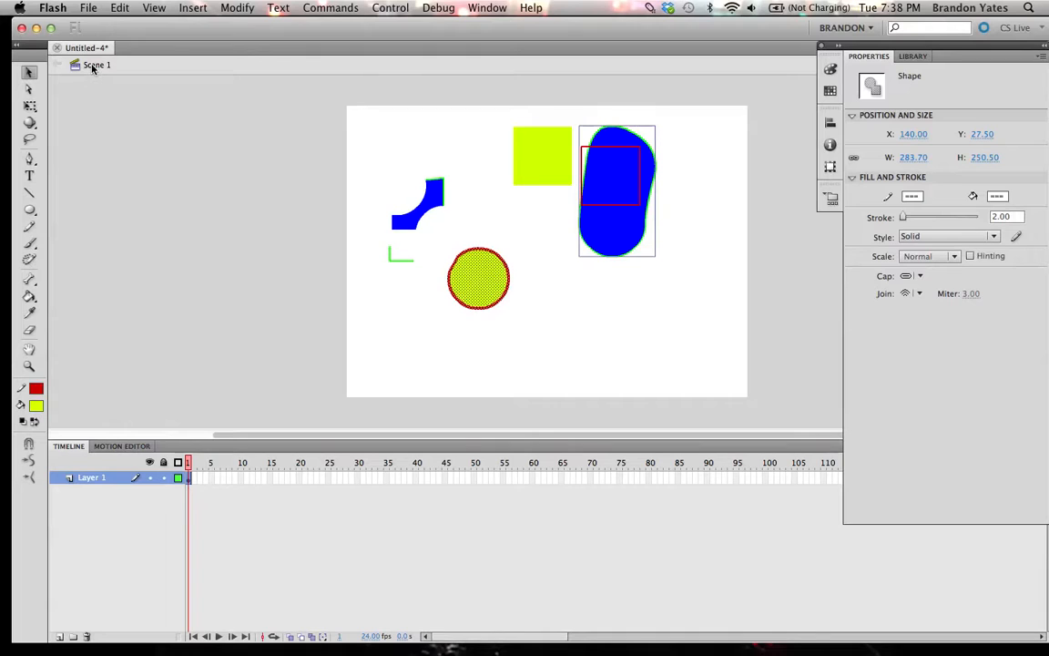
double_click(601, 228)
click(559, 144)
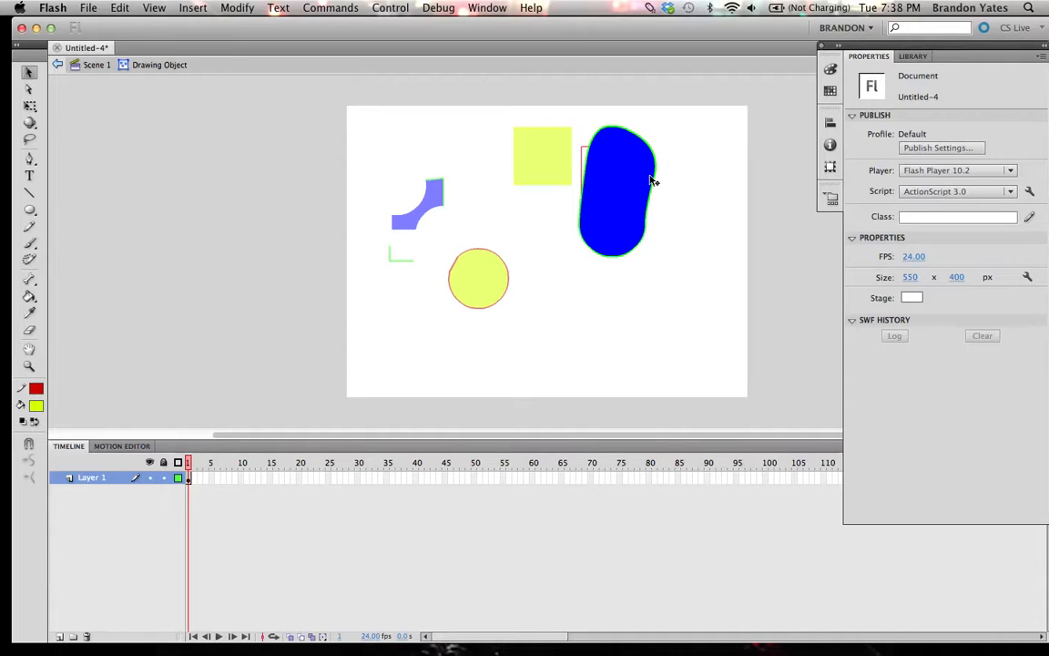
Switch to QuickTime Player
mouse_move(838, 637)
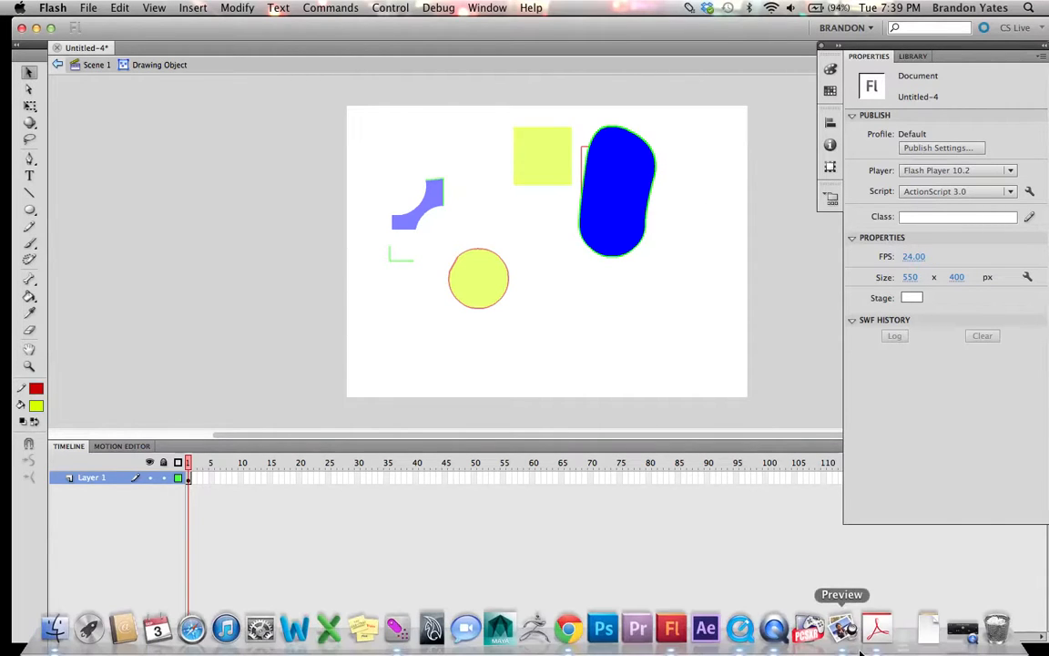
click(971, 633)
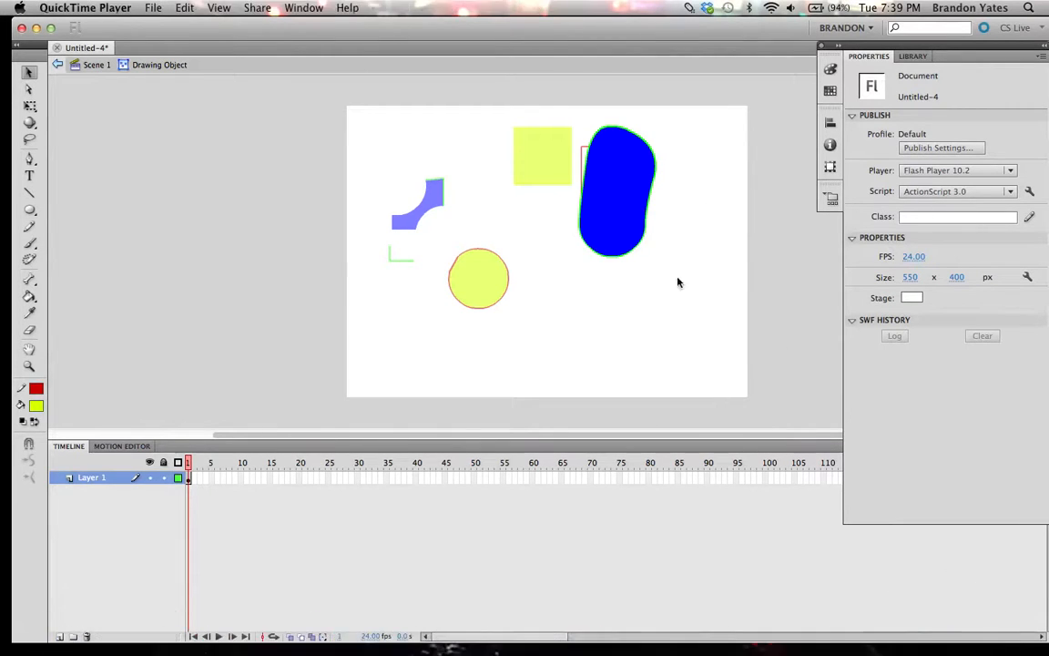